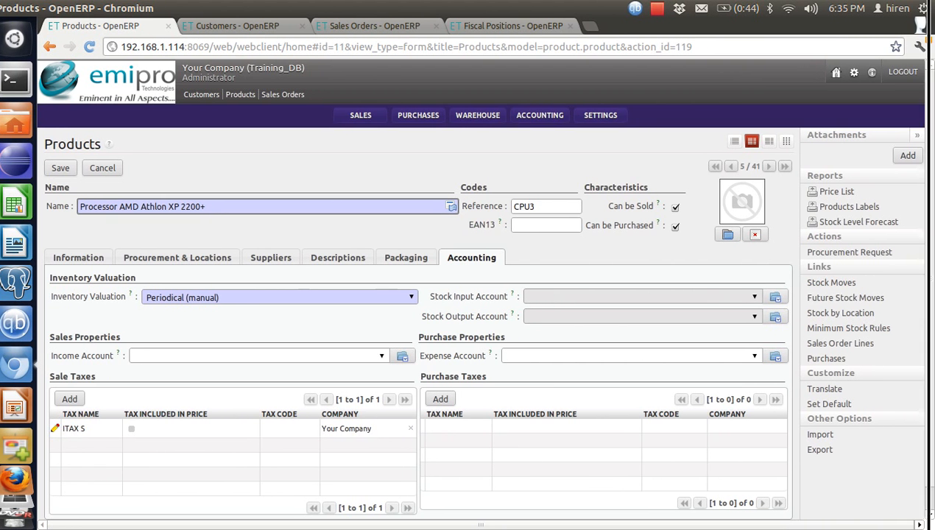
# Step: Review the sale taxes of the two preceding product records, ending on Processor AMD Athlon XP 1800+
pyautogui.click(731, 166)
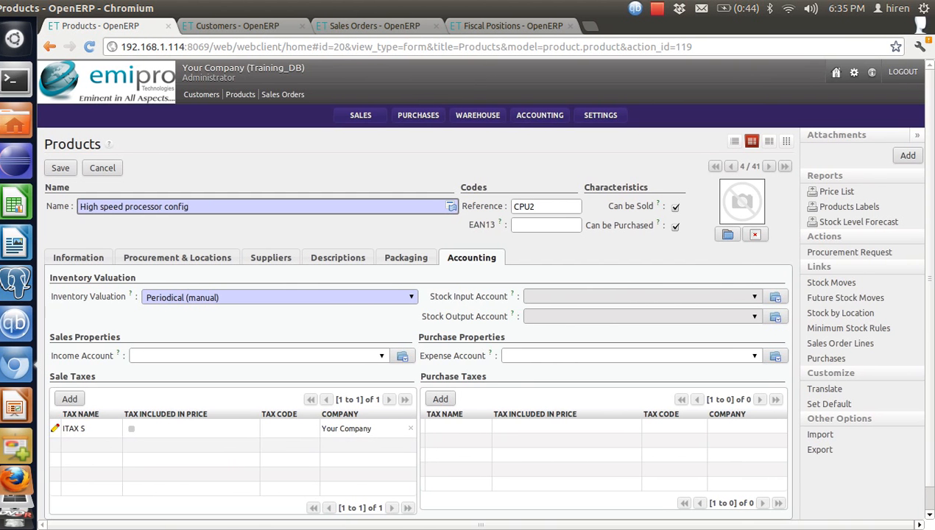
pyautogui.click(731, 168)
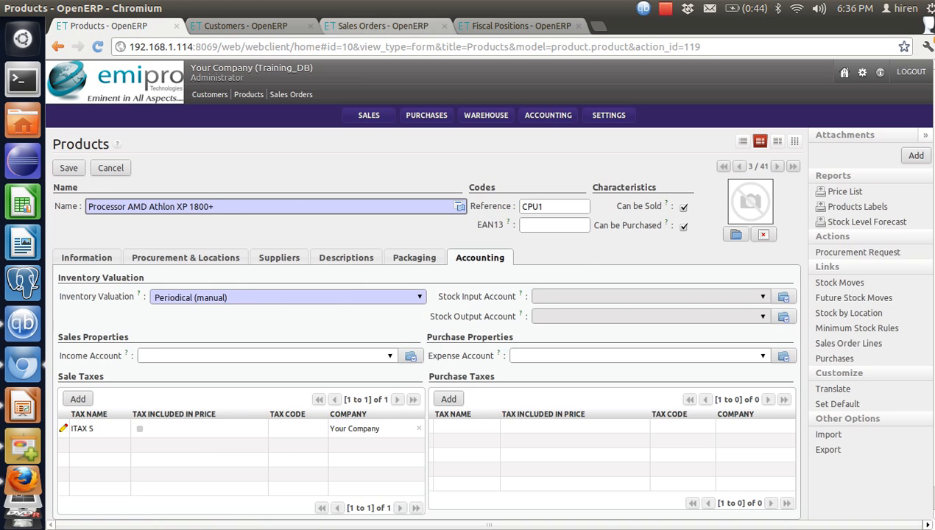
# Step: Create a new sales order with Agrolait as the customer
pyautogui.click(383, 26)
pyautogui.click(77, 149)
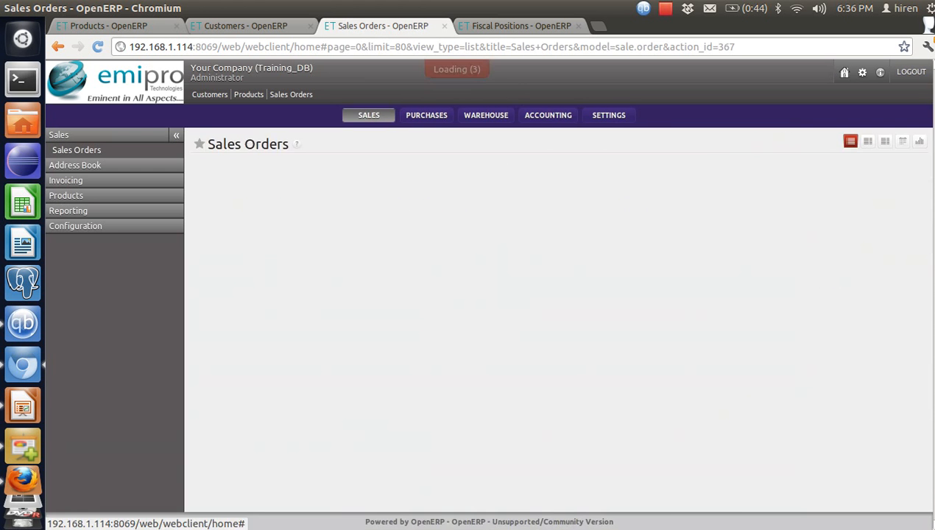
pyautogui.click(216, 238)
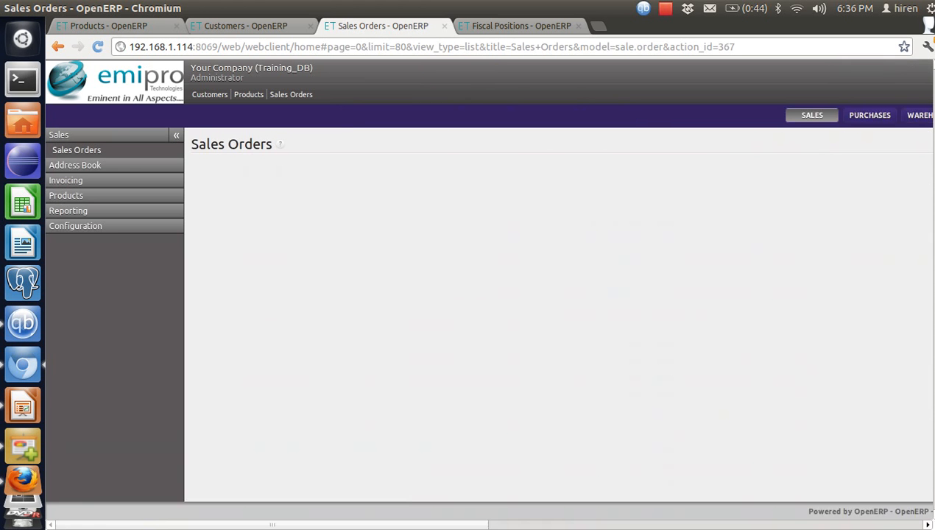
pyautogui.click(467, 248)
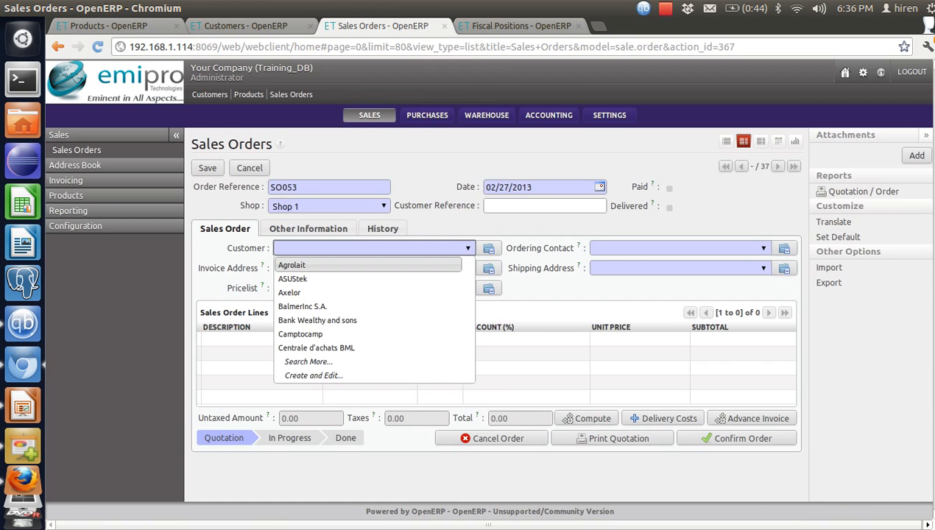
pyautogui.click(292, 265)
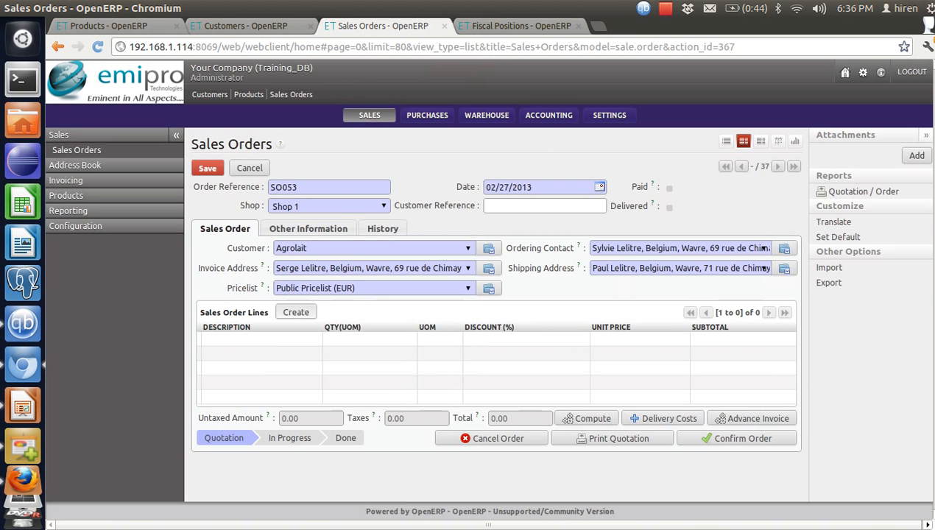
# Step: Try an order line for [CPU1] Processor AMD Athlon XP 1800+ to check its default taxes, then discard the line
pyautogui.click(295, 312)
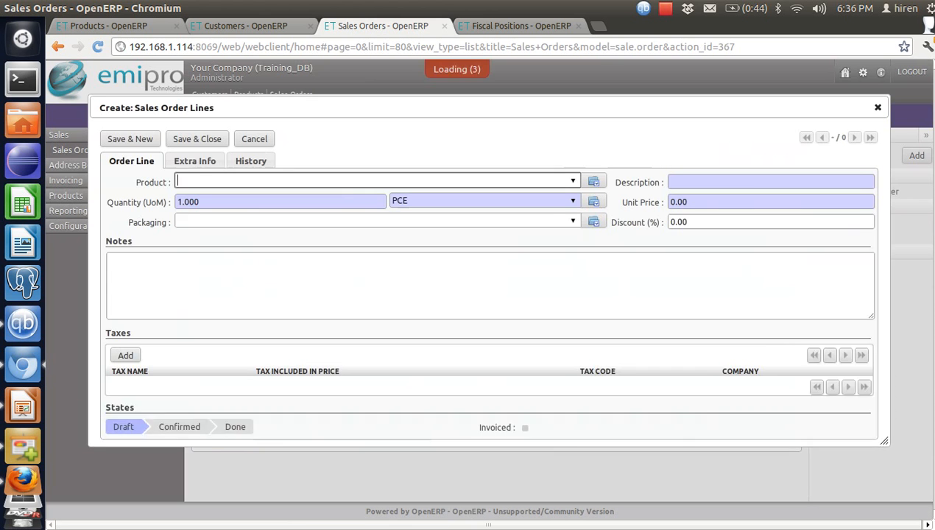
pyautogui.press('Down')
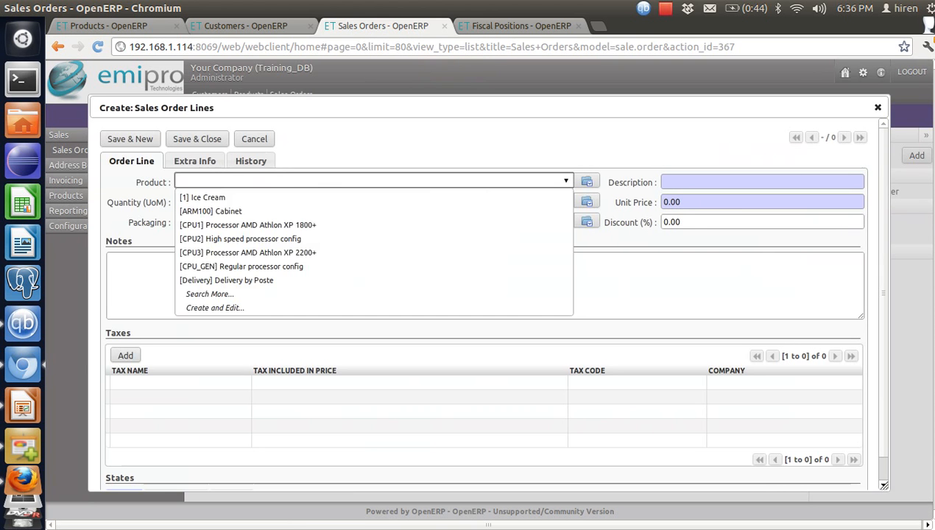
pyautogui.press('Down')
pyautogui.press('Down')
pyautogui.press('Down')
pyautogui.press('Return')
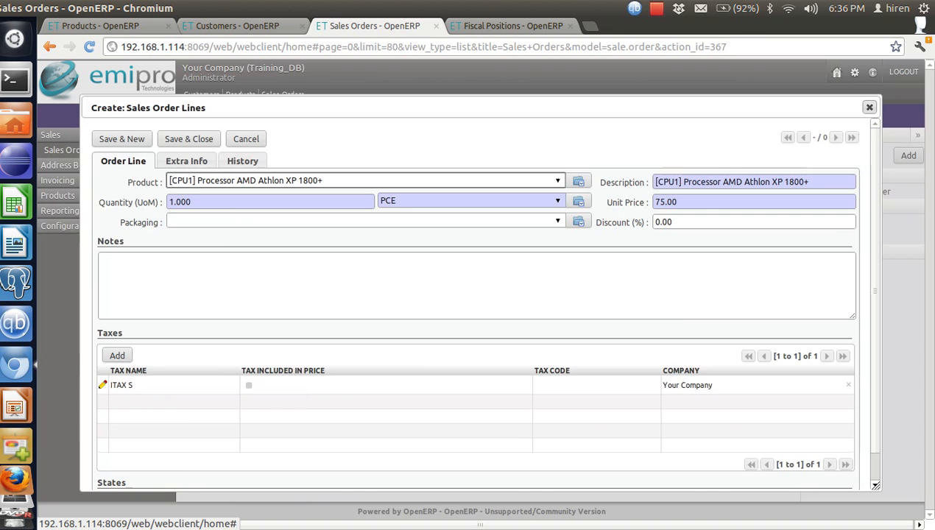
pyautogui.click(870, 108)
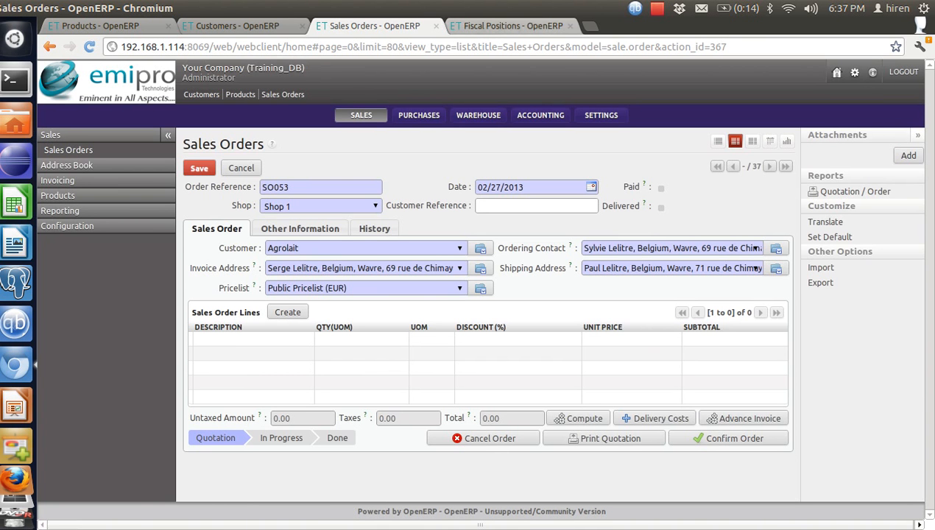
# Step: Examine the tax mappings of fiscal positions Fiscal_17 and Fiscal_13, then return to the fiscal positions list
pyautogui.click(513, 26)
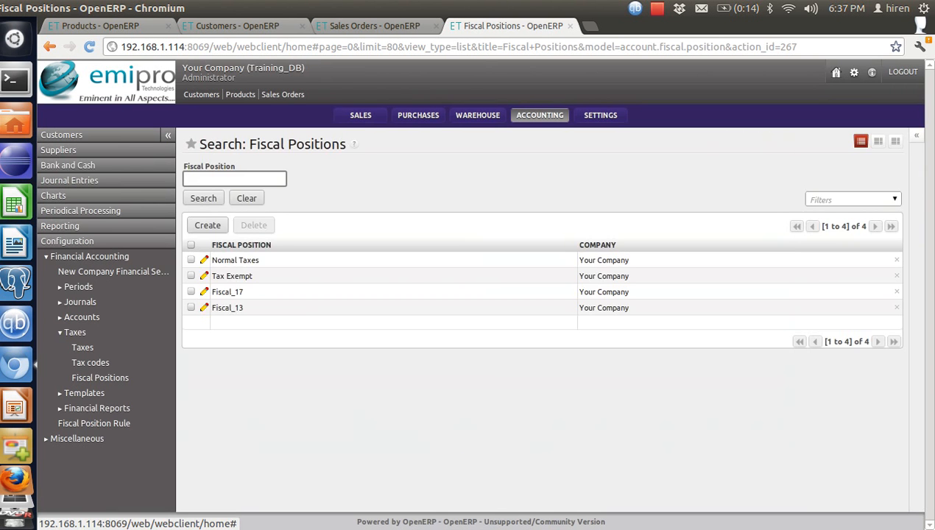
pyautogui.click(540, 116)
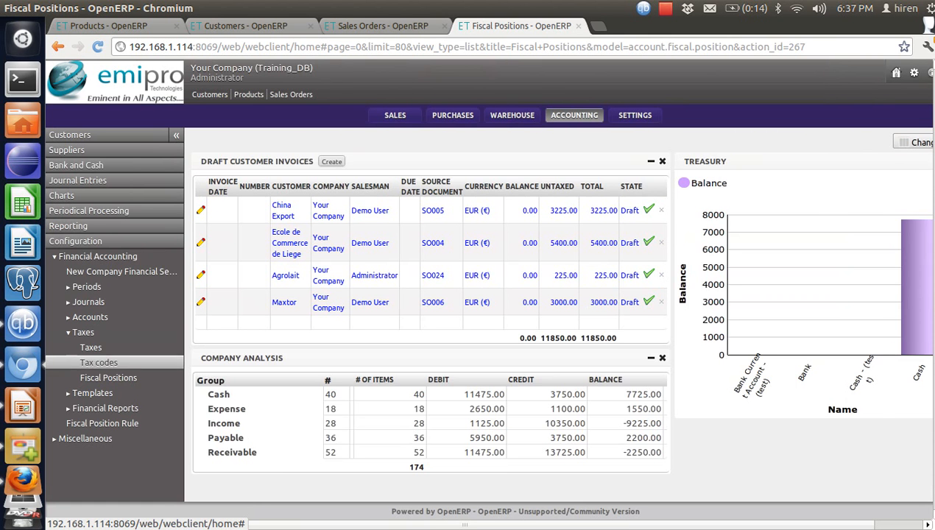
pyautogui.click(108, 377)
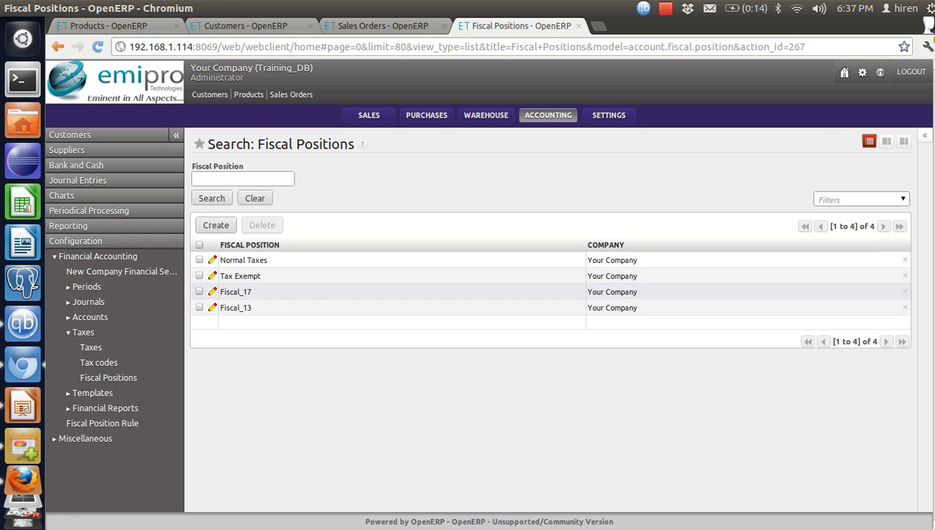
pyautogui.click(235, 292)
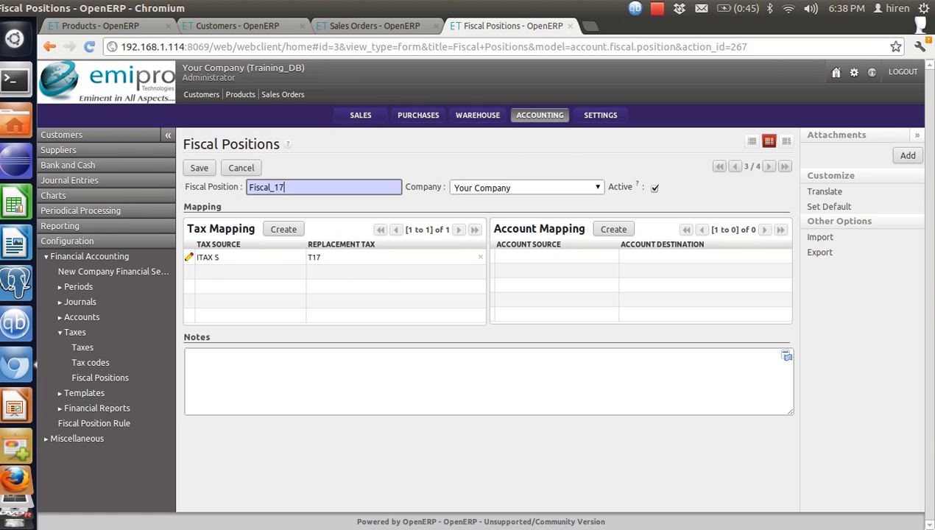
pyautogui.click(768, 166)
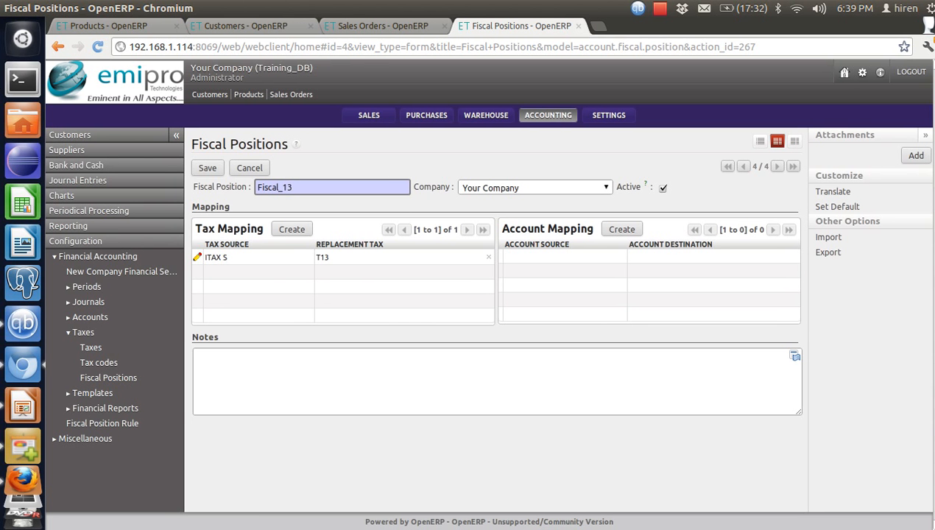
pyautogui.click(760, 141)
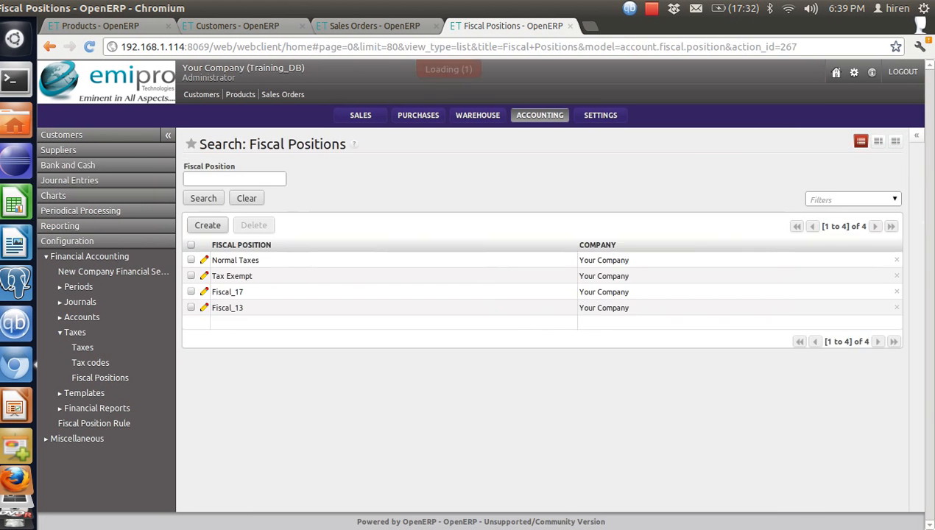
# Step: Set the fiscal position in customer Agrolait's accounting properties to Fiscal_17 and save the record
pyautogui.click(237, 26)
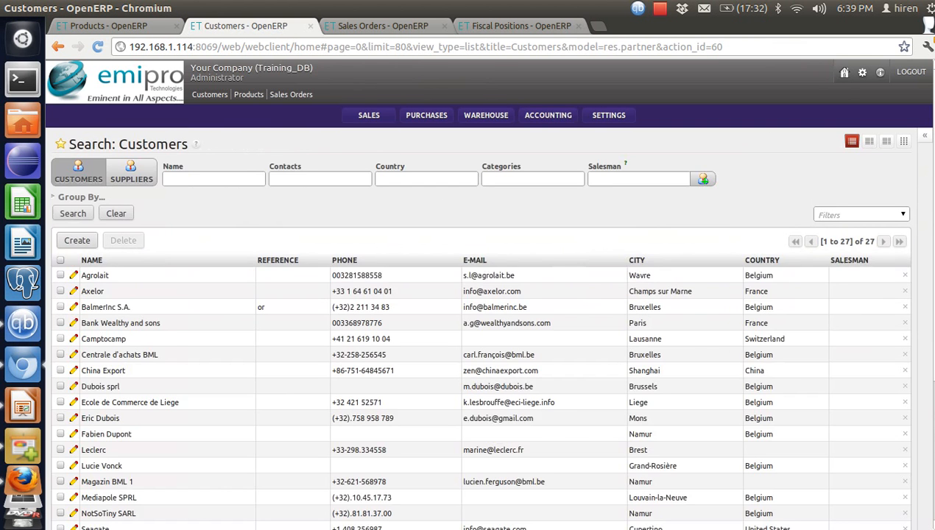
pyautogui.click(73, 275)
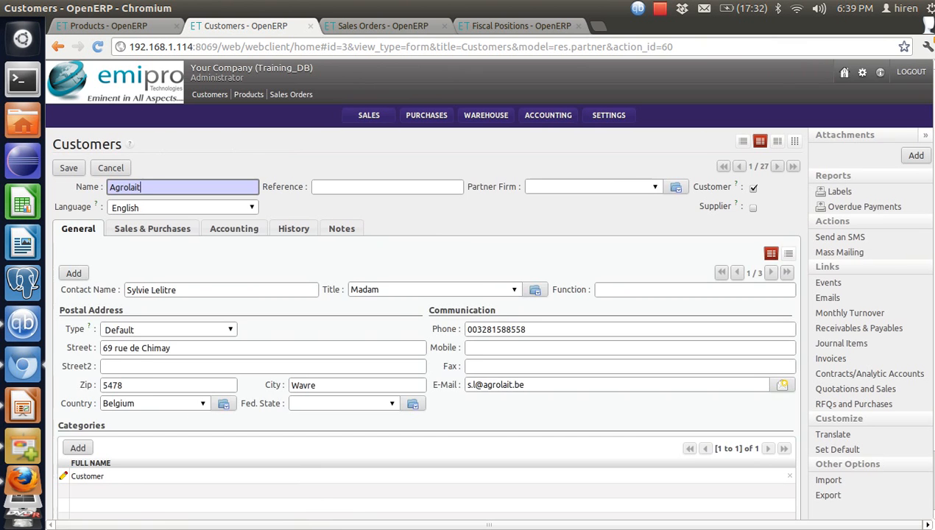
pyautogui.click(234, 228)
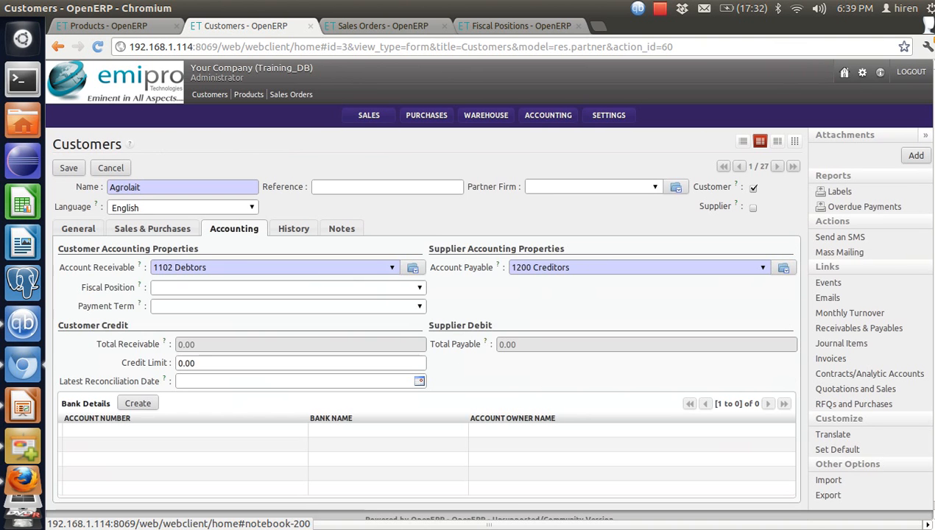
pyautogui.moveTo(139, 284)
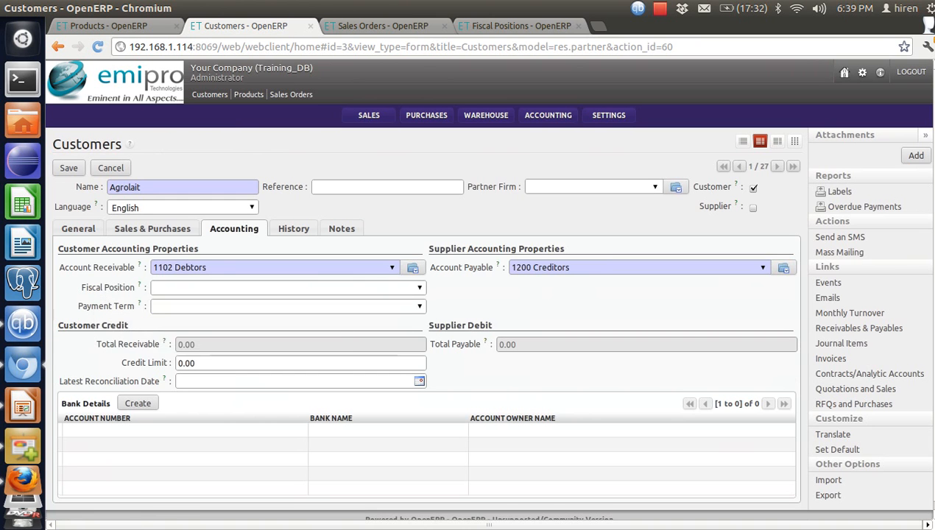
pyautogui.click(418, 288)
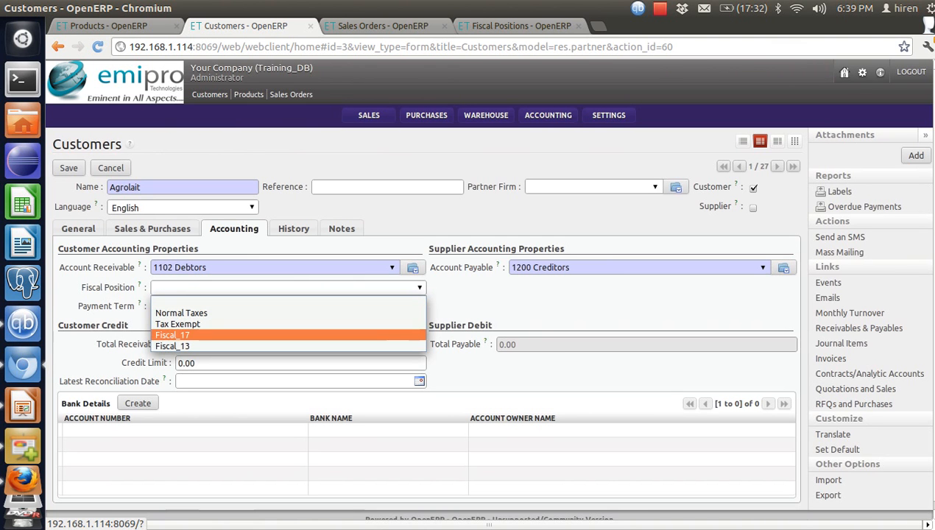
pyautogui.press('Return')
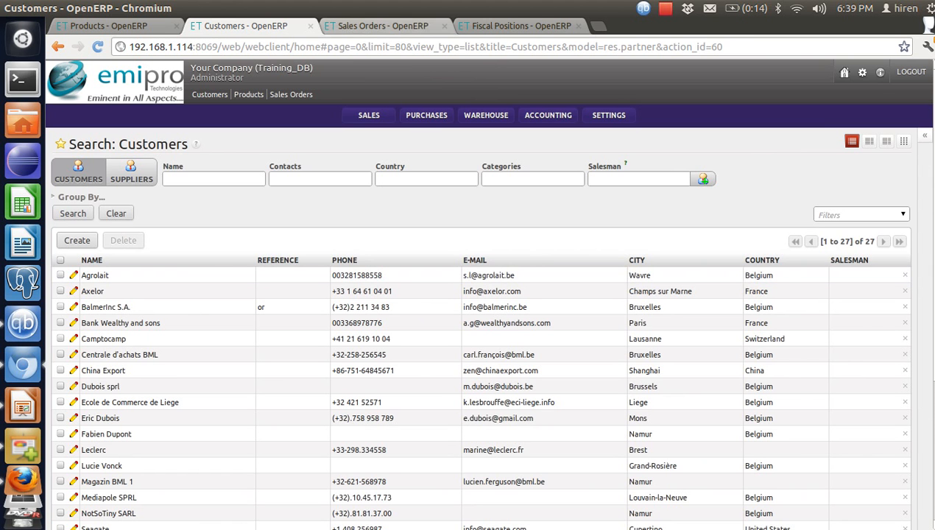
# Step: Replace the unsaved order with a new sales order and choose Agrolait as its customer
pyautogui.click(383, 26)
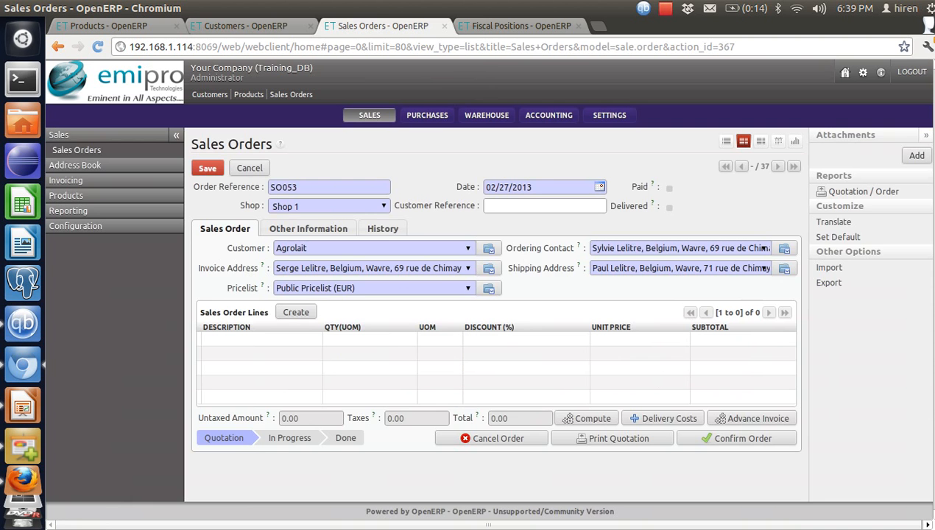
pyautogui.click(76, 150)
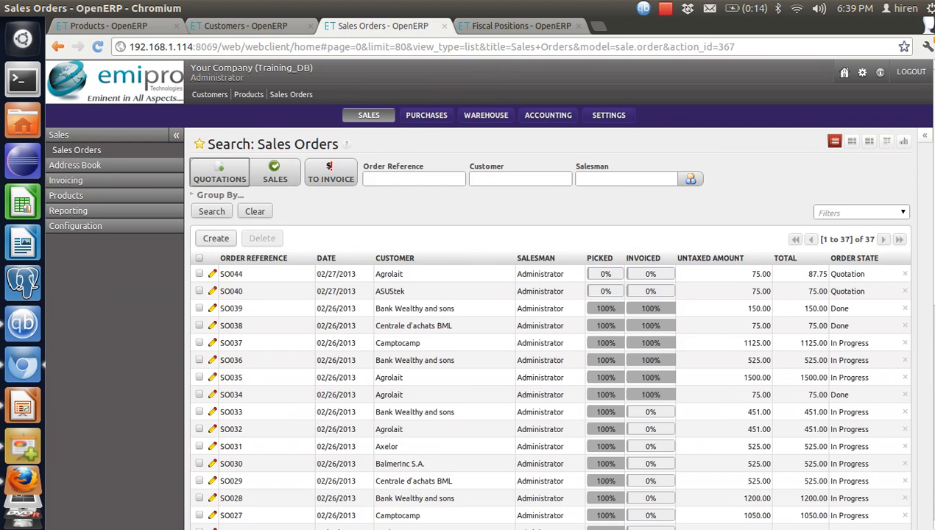
pyautogui.click(216, 238)
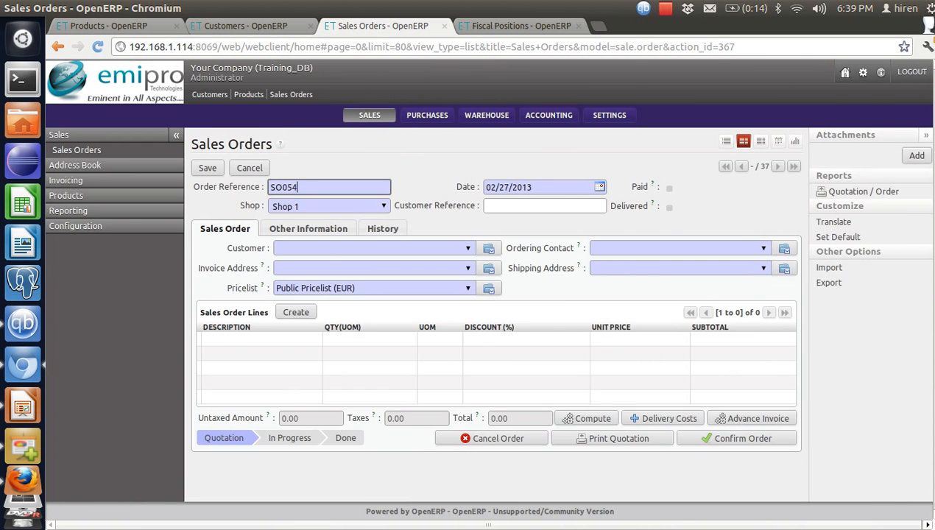
pyautogui.click(245, 25)
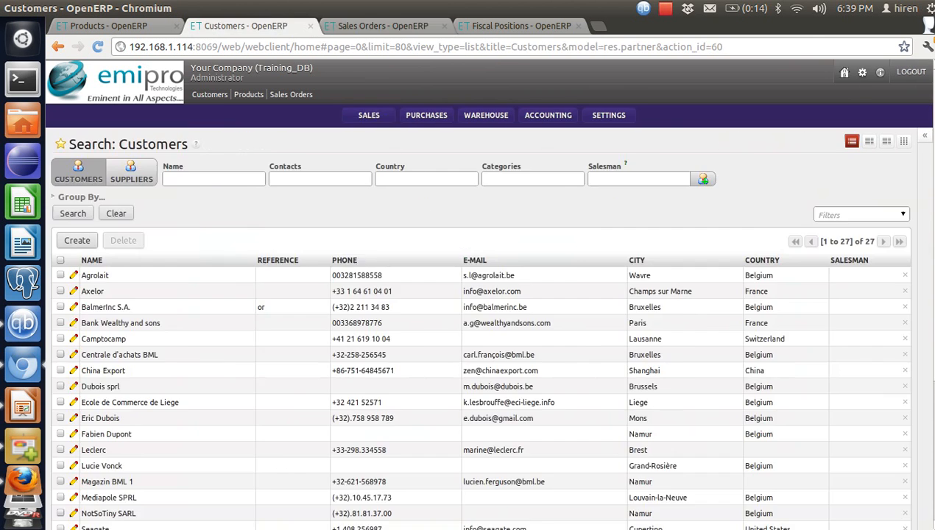
pyautogui.click(383, 26)
pyautogui.click(369, 249)
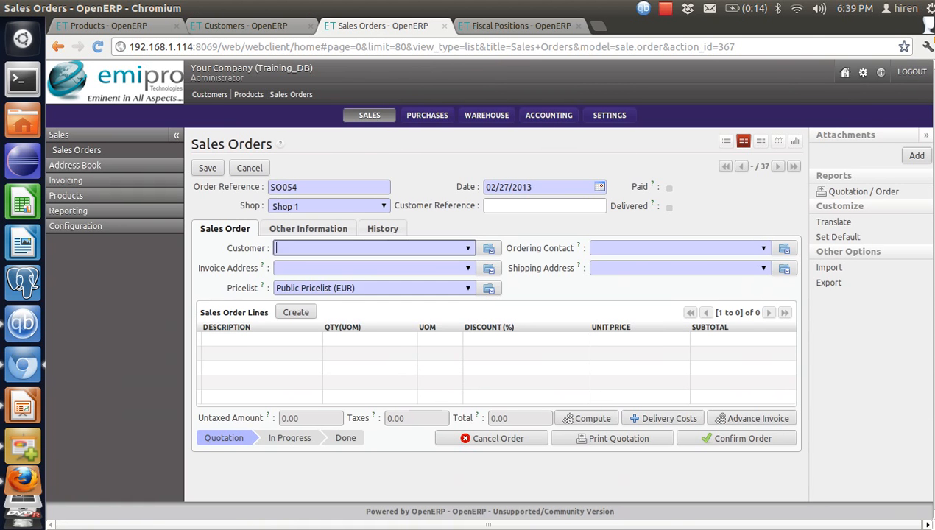
pyautogui.click(468, 249)
pyautogui.click(292, 263)
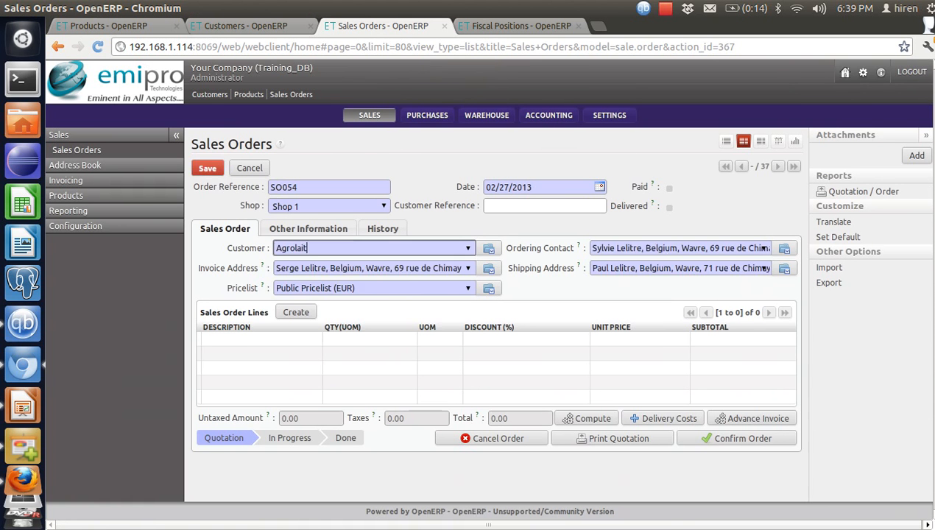
# Step: Check the fiscal position in the new order's other information, then return to the main order details
pyautogui.click(308, 229)
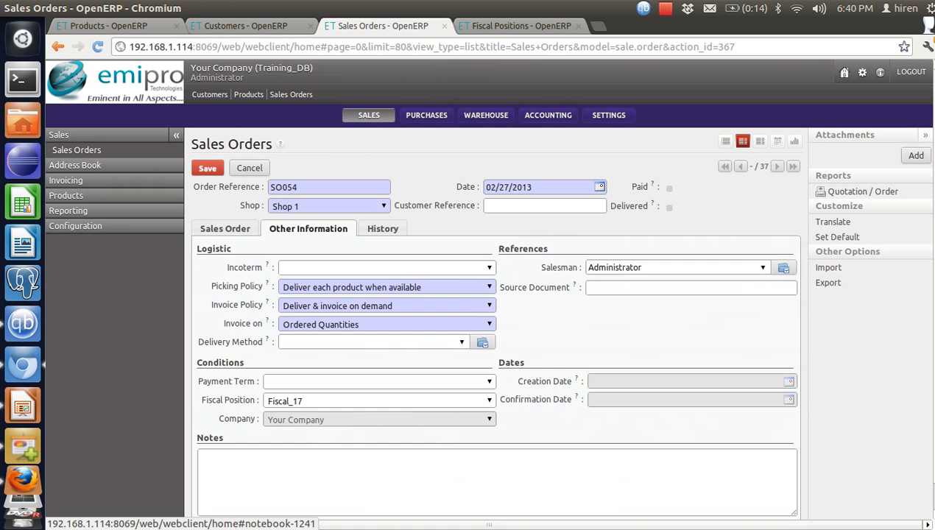
pyautogui.click(224, 228)
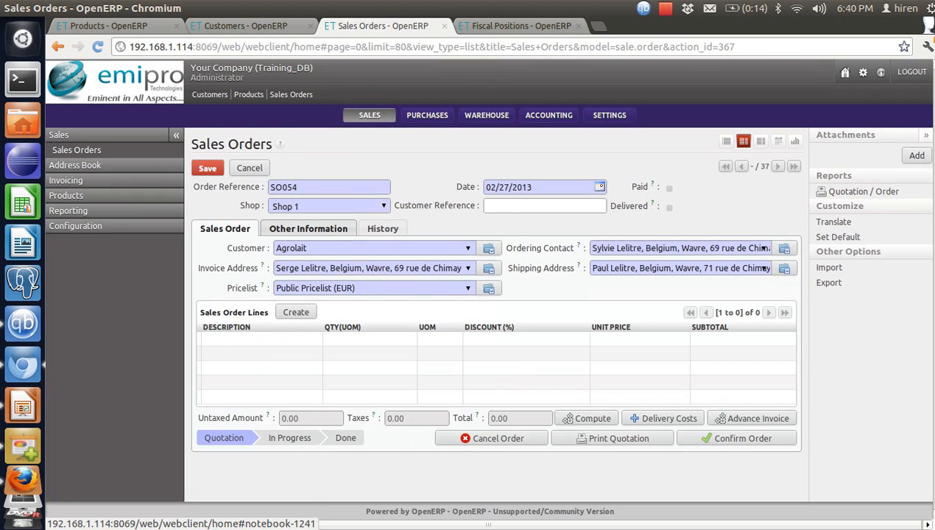
pyautogui.click(308, 228)
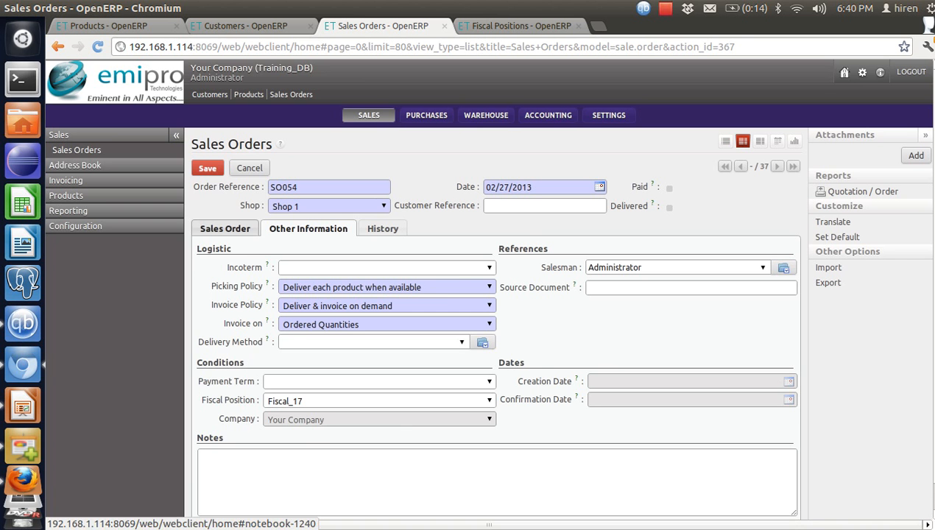
pyautogui.click(224, 228)
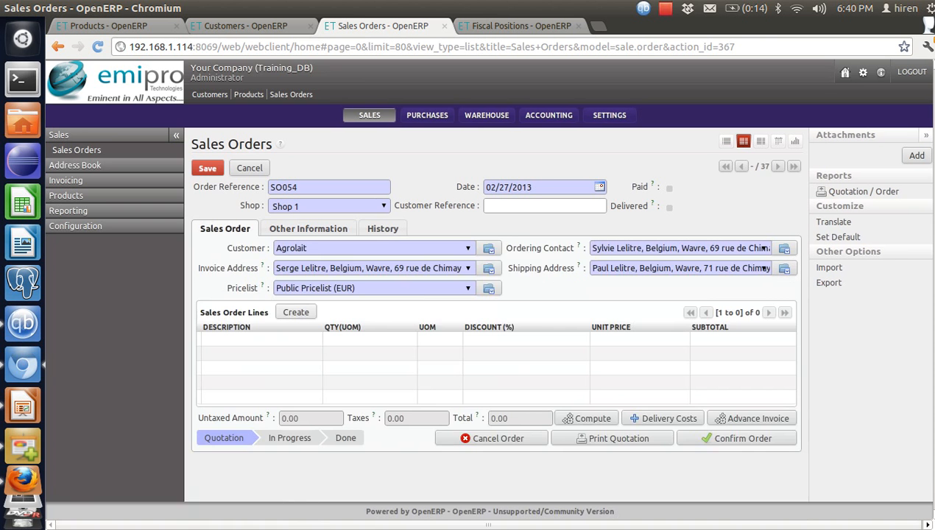
# Step: Start a sales order line and select [CPU1] Processor AMD Athlon XP 1800+ as its product
pyautogui.click(295, 311)
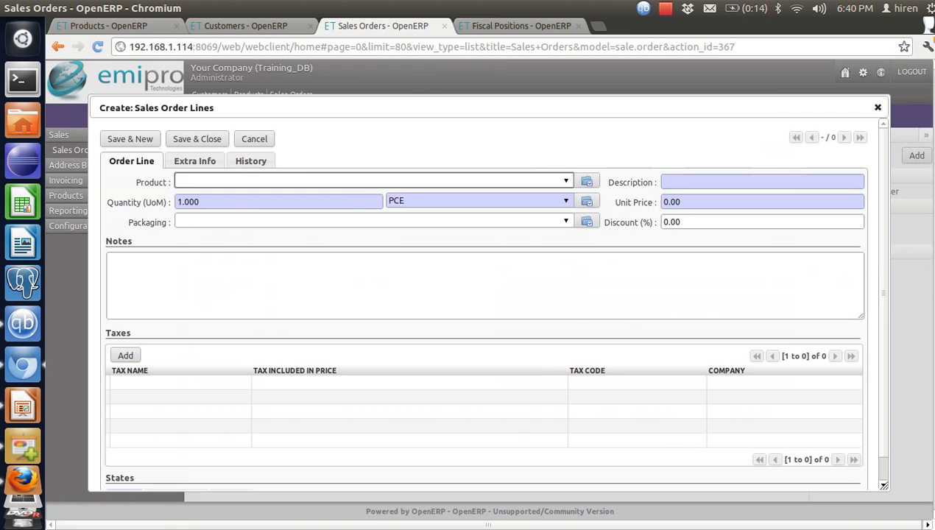
pyautogui.press('Down')
pyautogui.press('Down')
pyautogui.press('Down')
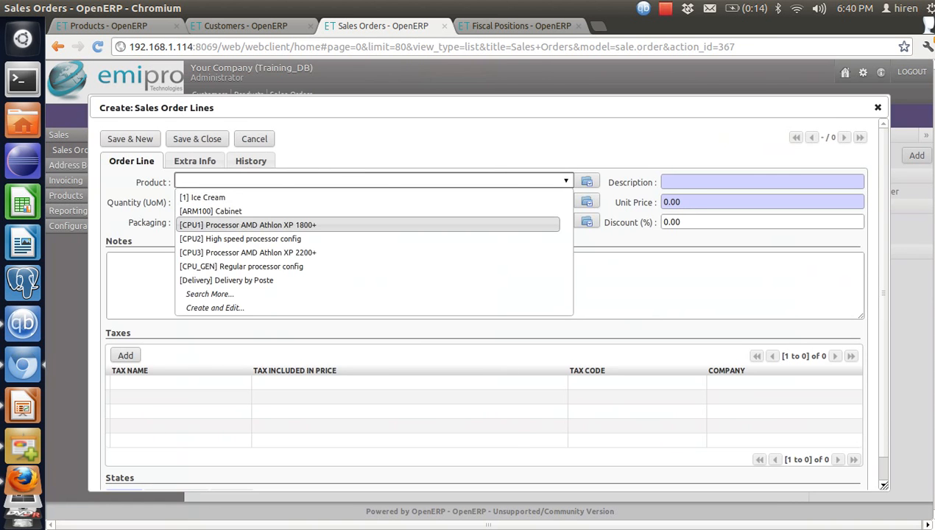
pyautogui.press('Return')
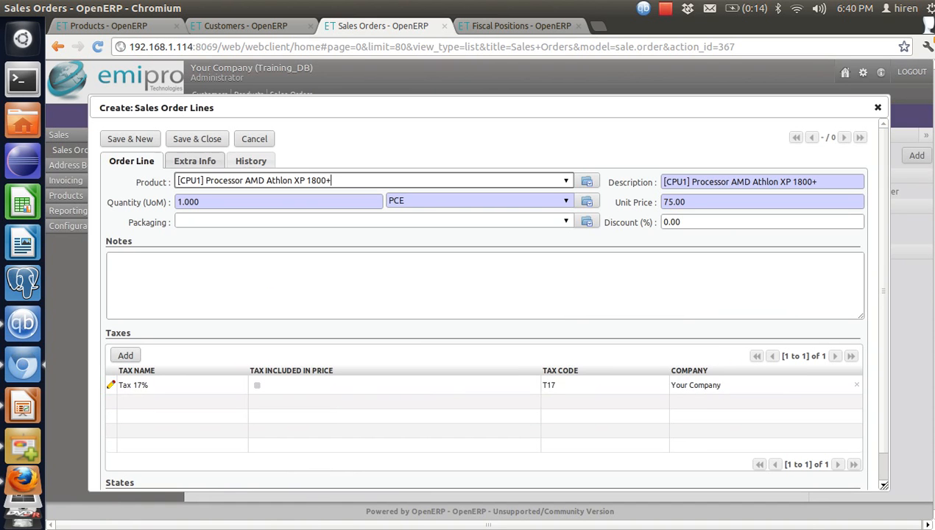
# Step: Save the processor order line and close its form
pyautogui.click(197, 138)
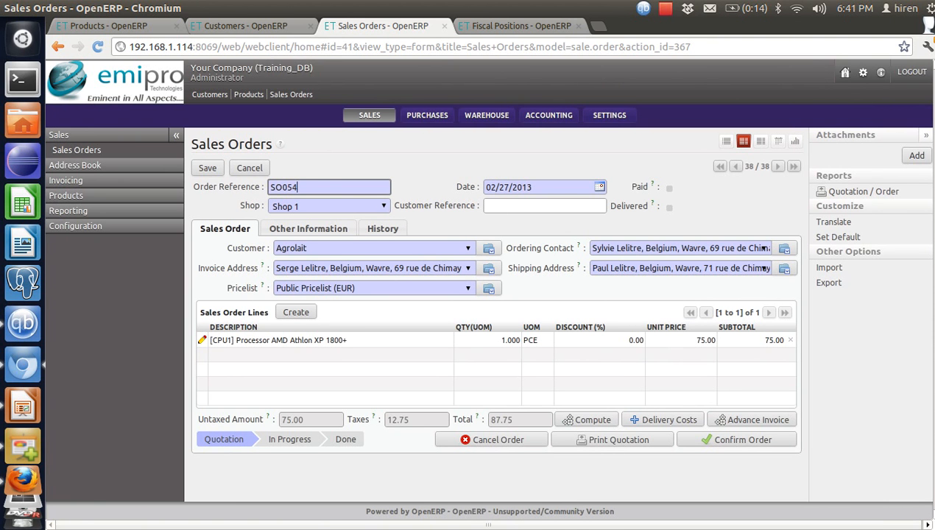
# Step: Set the fiscal position in customer Axelor's accounting properties to Fiscal_13 and save the record
pyautogui.hotkey('ctrl', 'Tab')
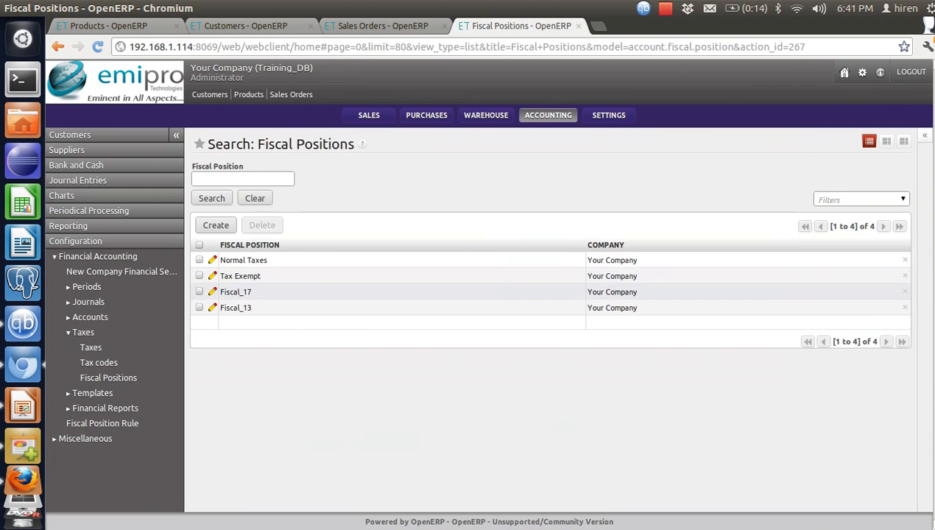
pyautogui.click(246, 25)
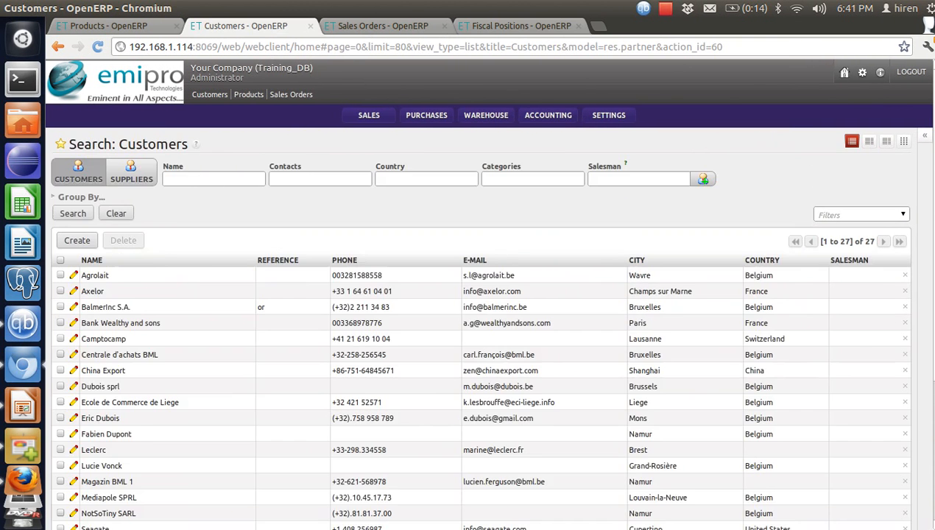
pyautogui.click(117, 291)
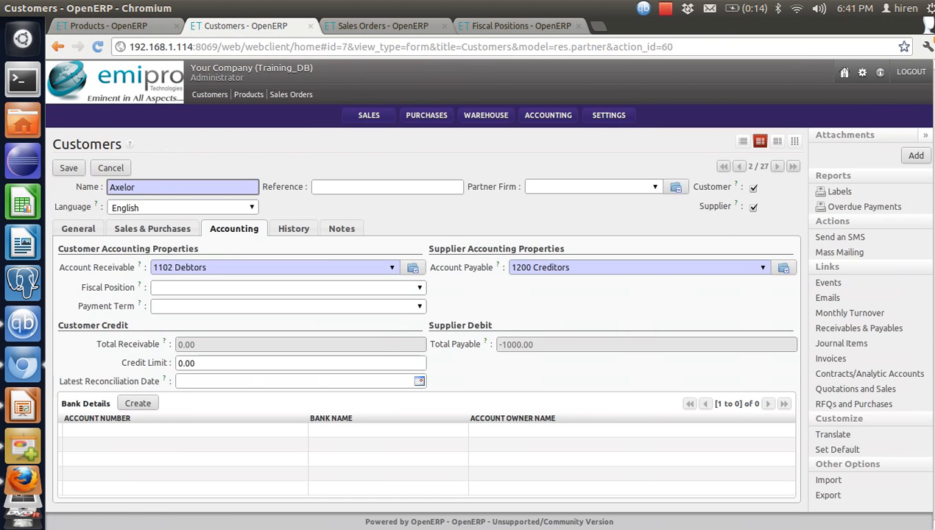
pyautogui.click(288, 287)
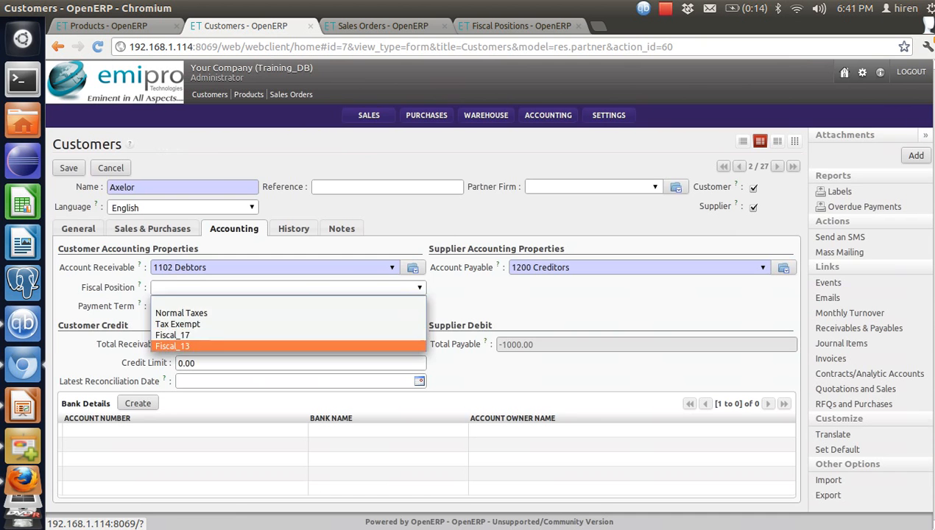
pyautogui.click(288, 344)
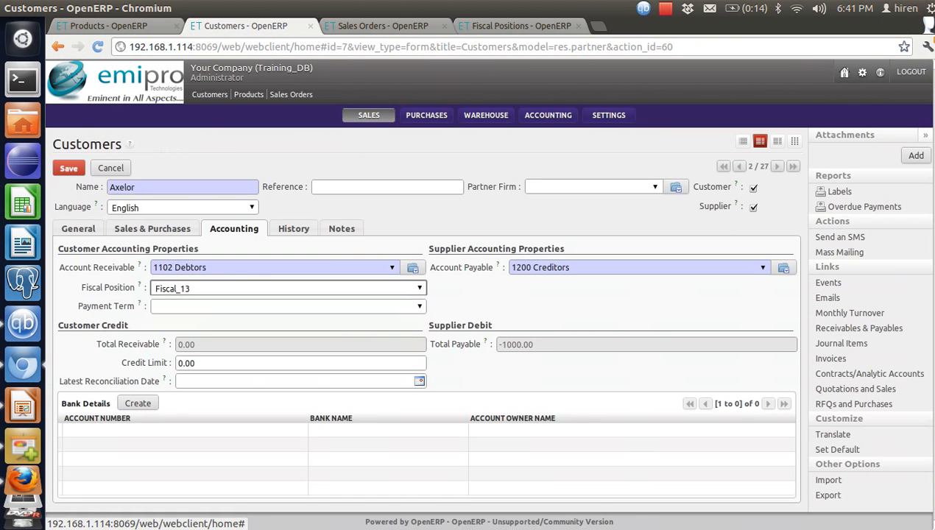
pyautogui.click(369, 114)
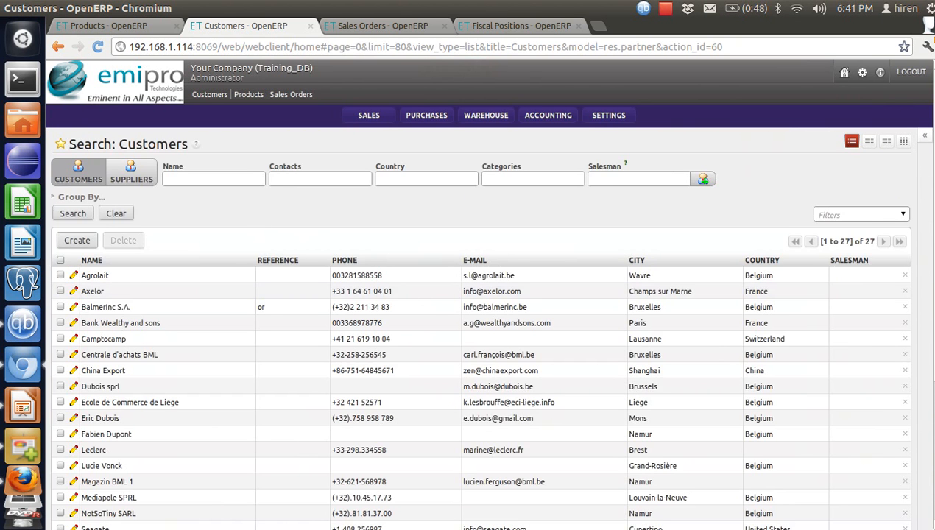
# Step: Start a new sales order for customer Axelor and check the fiscal position in its other information
pyautogui.click(383, 26)
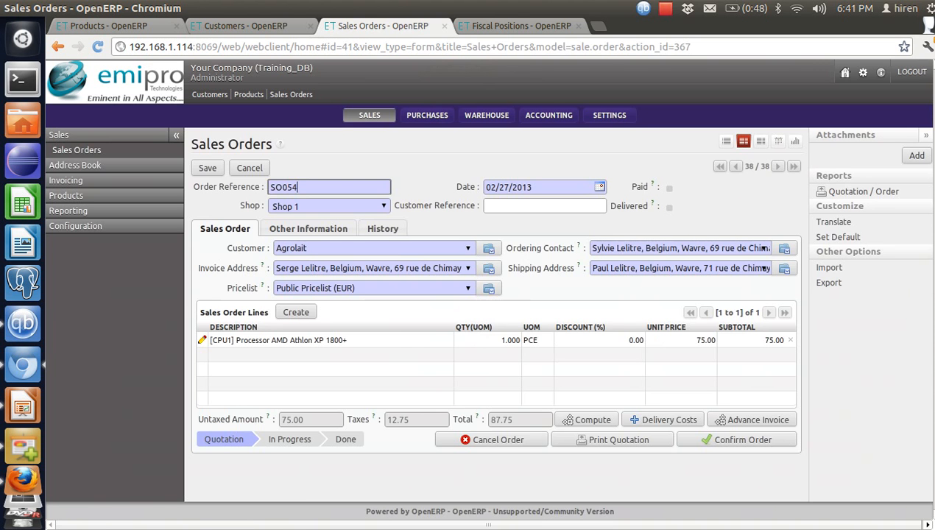
pyautogui.click(76, 150)
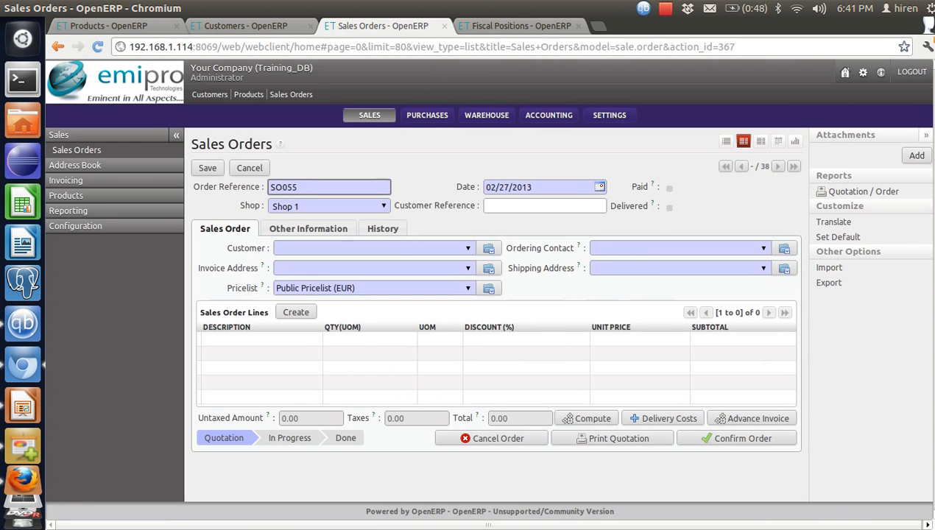
pyautogui.click(467, 248)
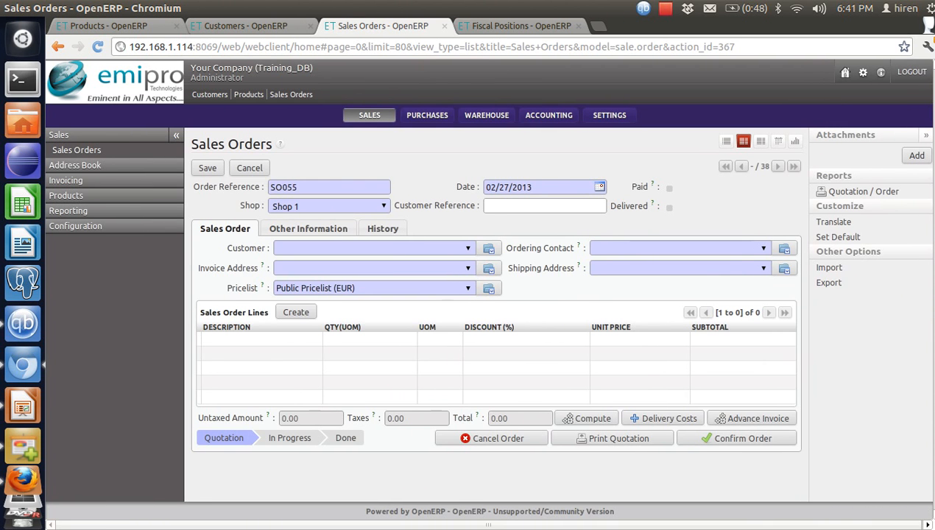
pyautogui.press('Return')
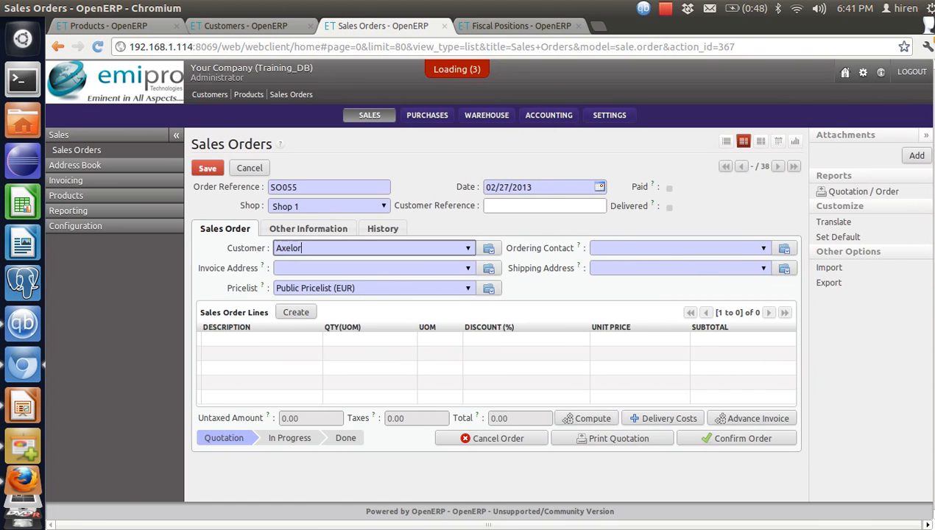
pyautogui.click(308, 228)
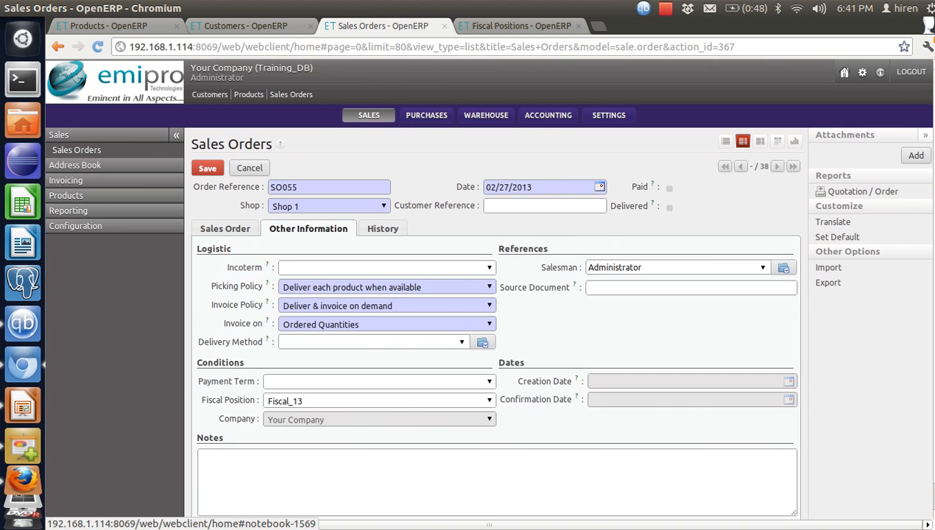
pyautogui.click(224, 228)
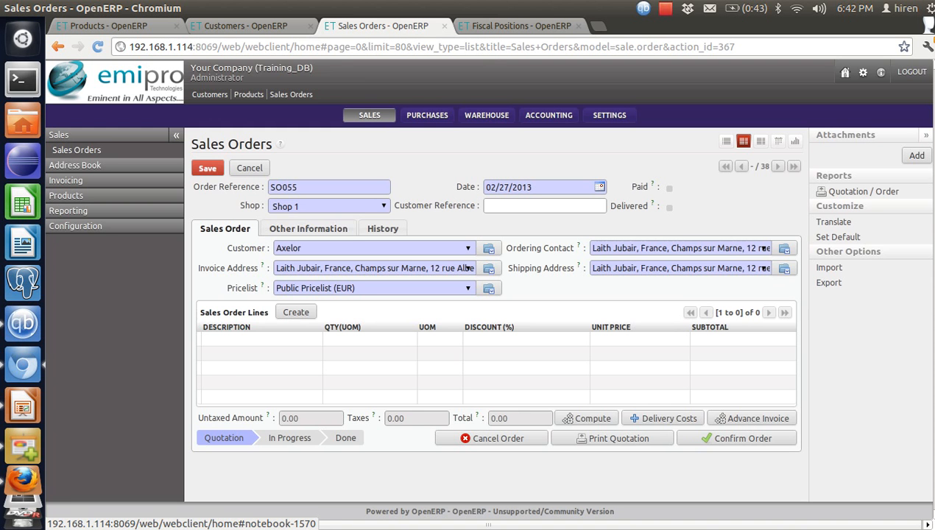
# Step: Add an order line for [CPU2] High speed processor config and compute the order's taxes and total
pyautogui.click(296, 312)
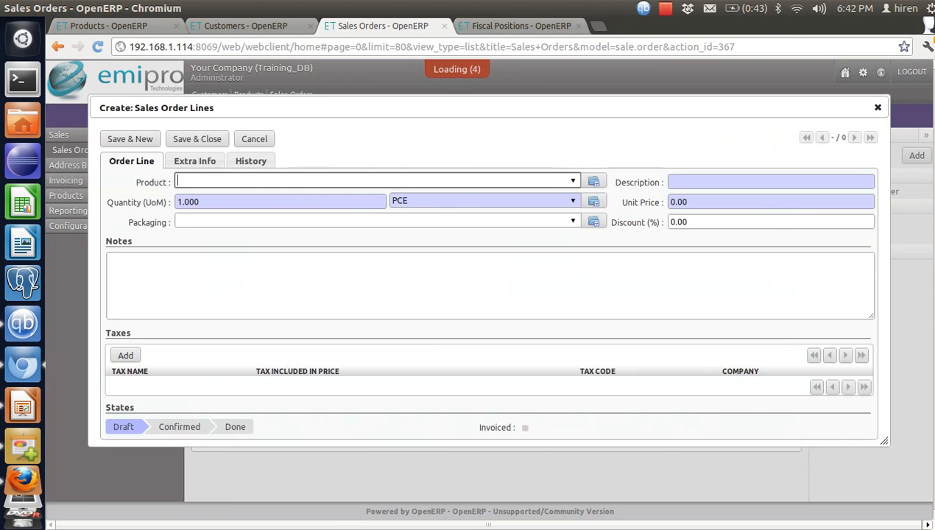
pyautogui.press('Down')
pyautogui.press('Down')
pyautogui.press('Down')
pyautogui.press('Down')
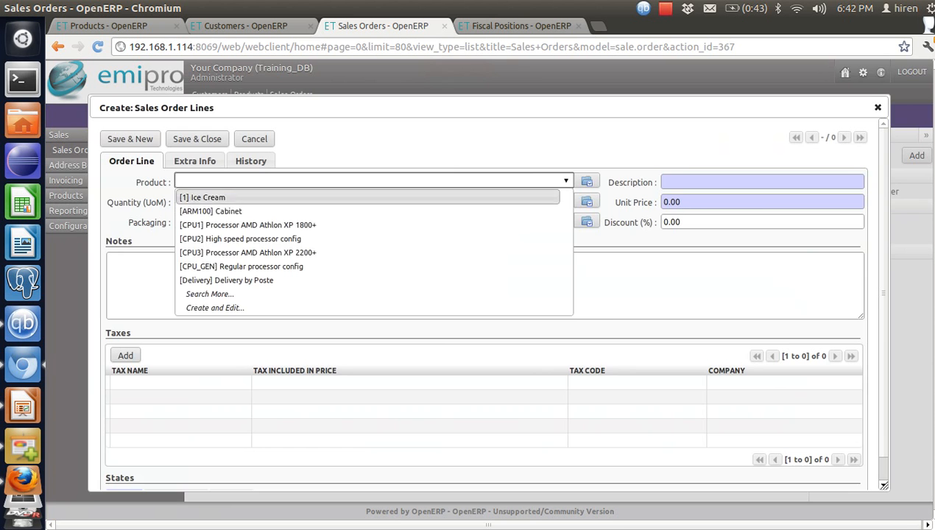
pyautogui.press('Down')
pyautogui.press('Return')
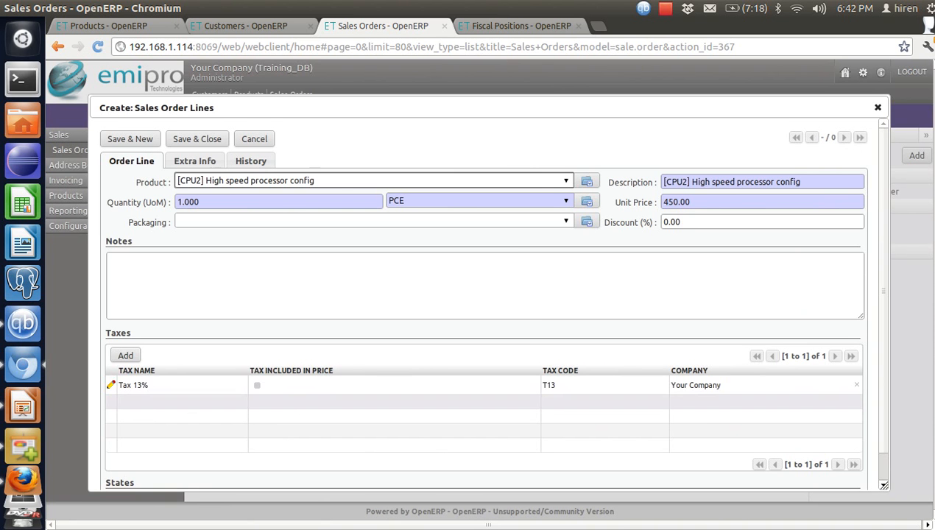
pyautogui.click(197, 140)
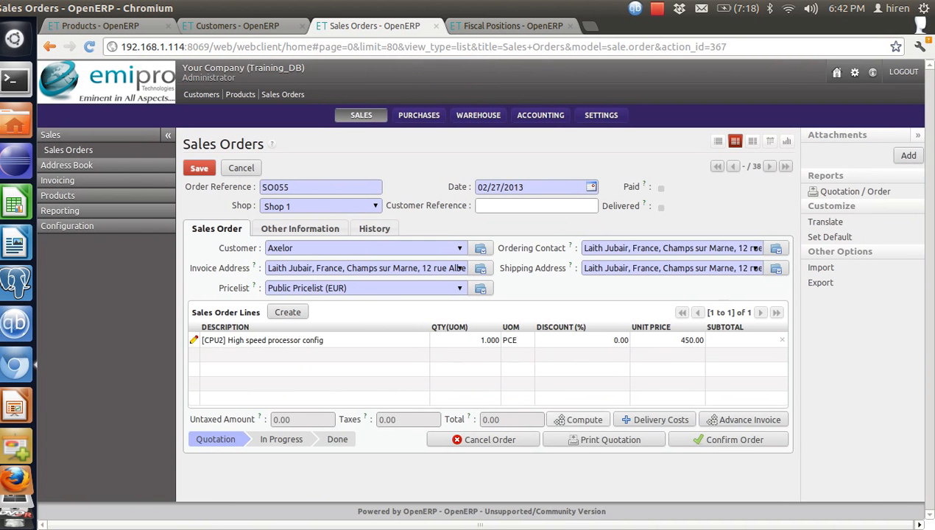
pyautogui.click(580, 420)
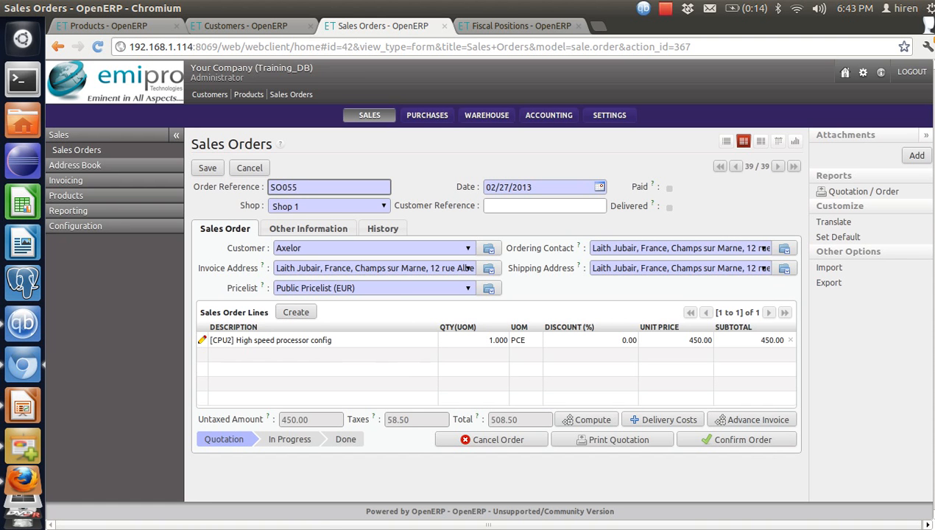
# Step: Review the fiscal position in customer Agrolait's accounting properties, then return to the customer list
pyautogui.click(245, 26)
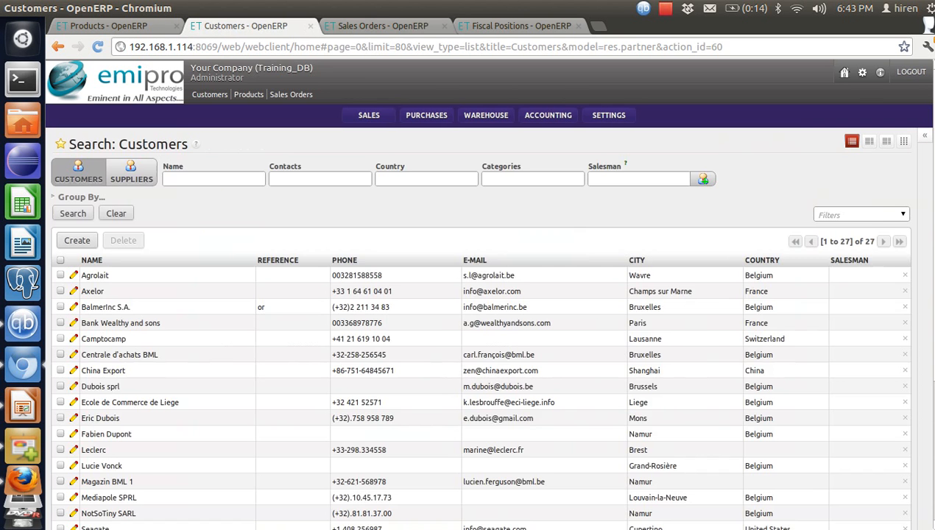
pyautogui.click(520, 26)
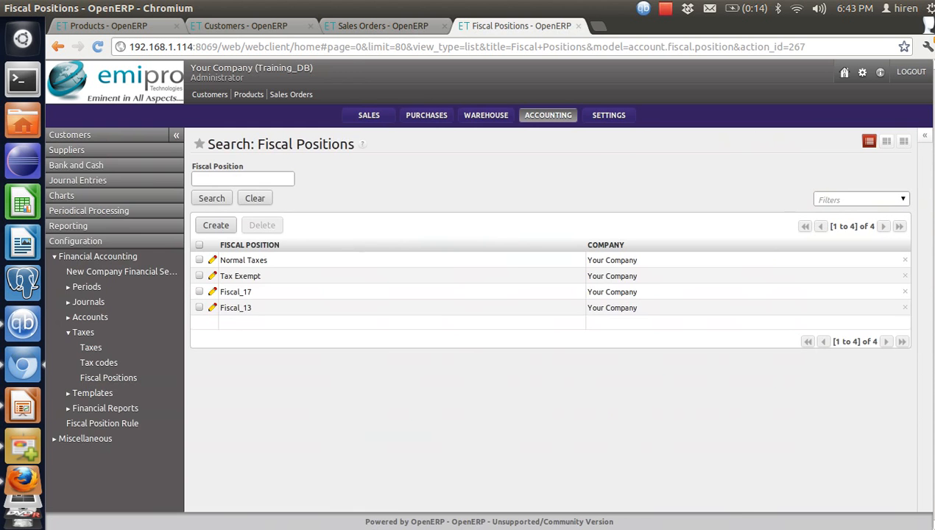
pyautogui.click(245, 25)
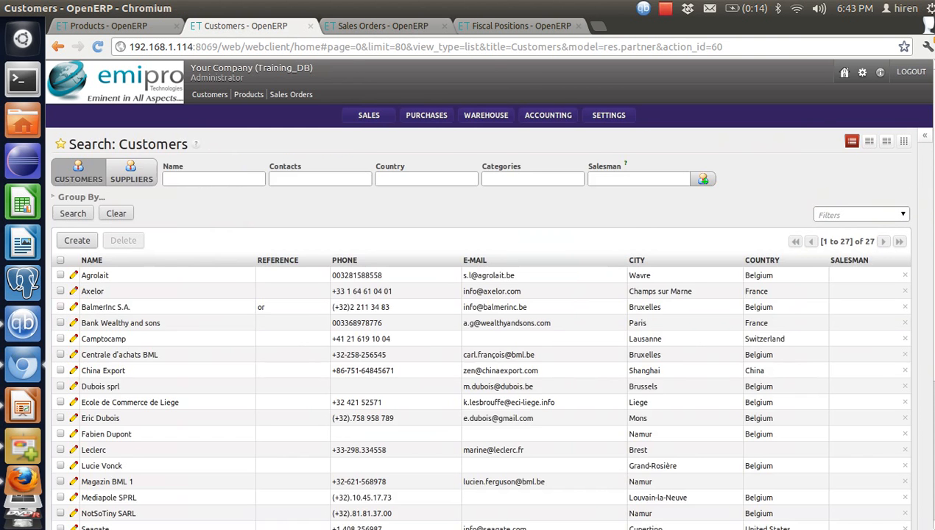
pyautogui.click(95, 275)
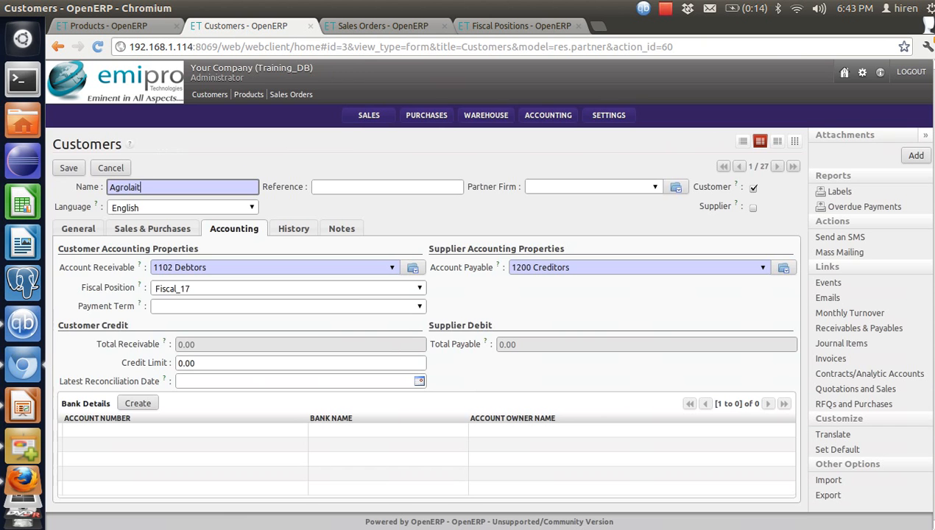
pyautogui.moveTo(108, 288)
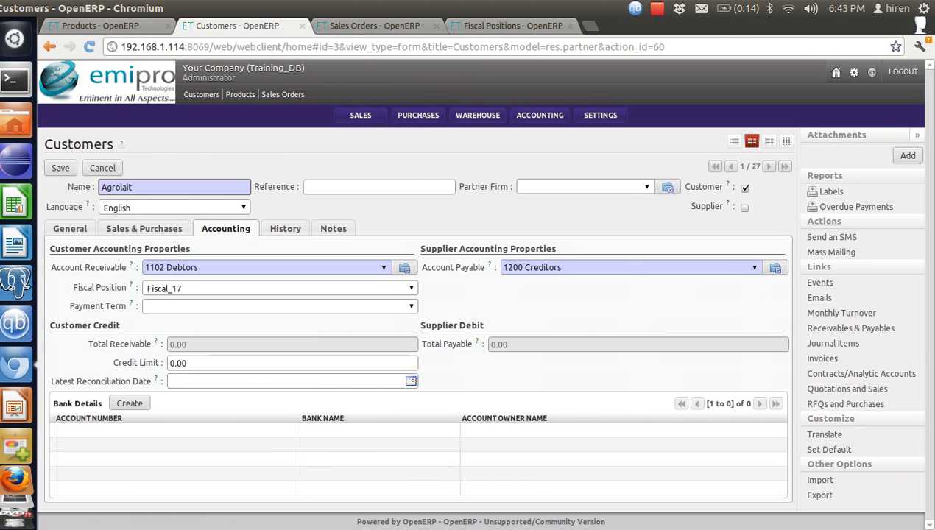
pyautogui.click(734, 141)
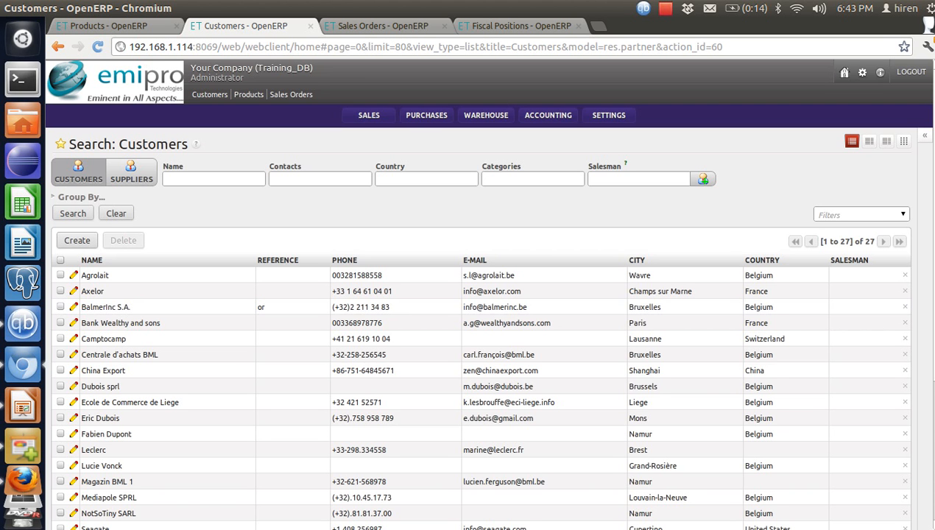
# Step: Create a fiscal position rule named FPR_17 with the description "Set the 17% Tax"
pyautogui.click(521, 26)
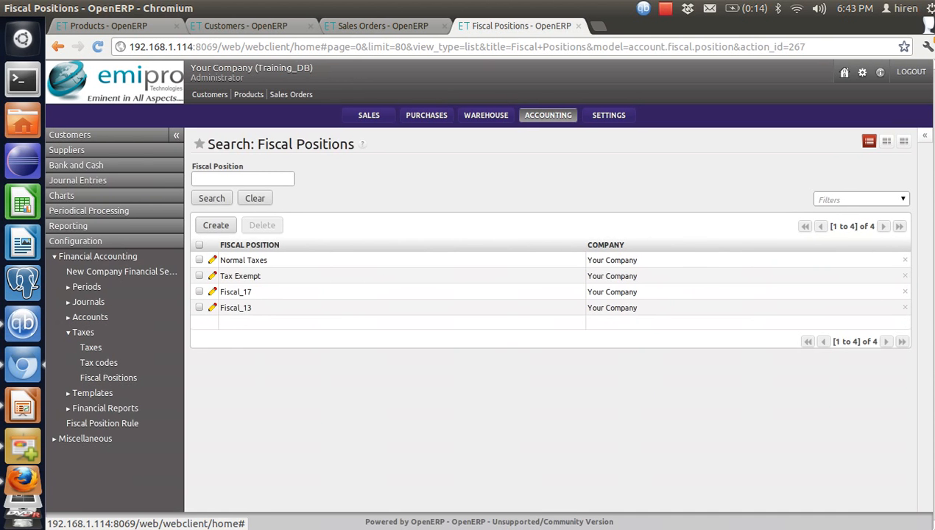
pyautogui.click(103, 424)
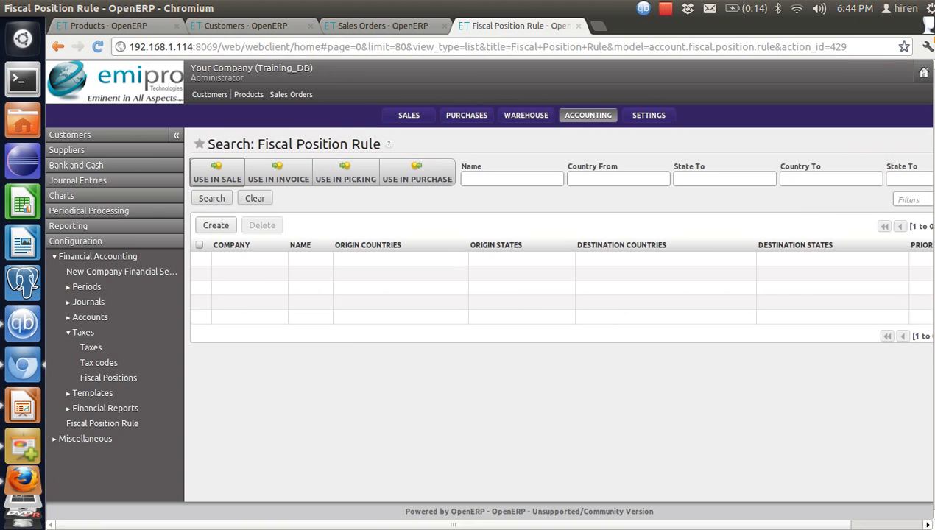
pyautogui.click(215, 224)
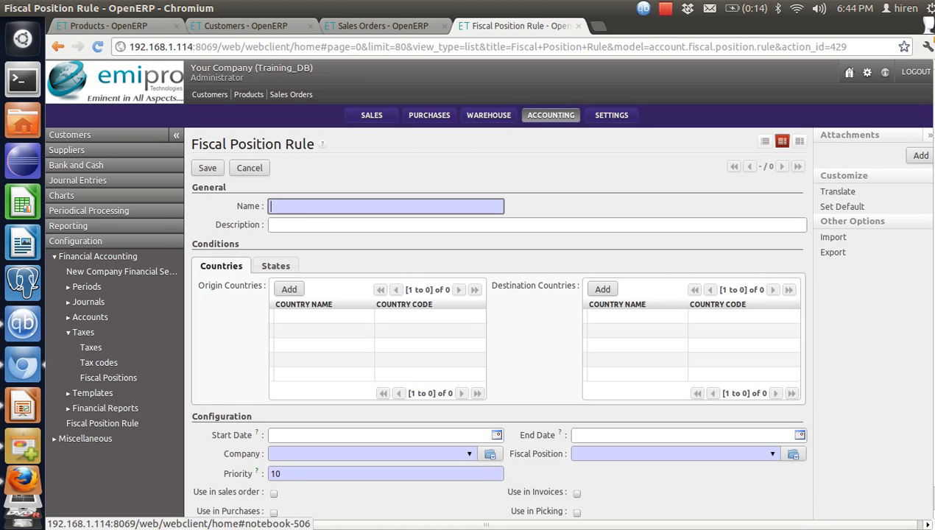
pyautogui.click(339, 206)
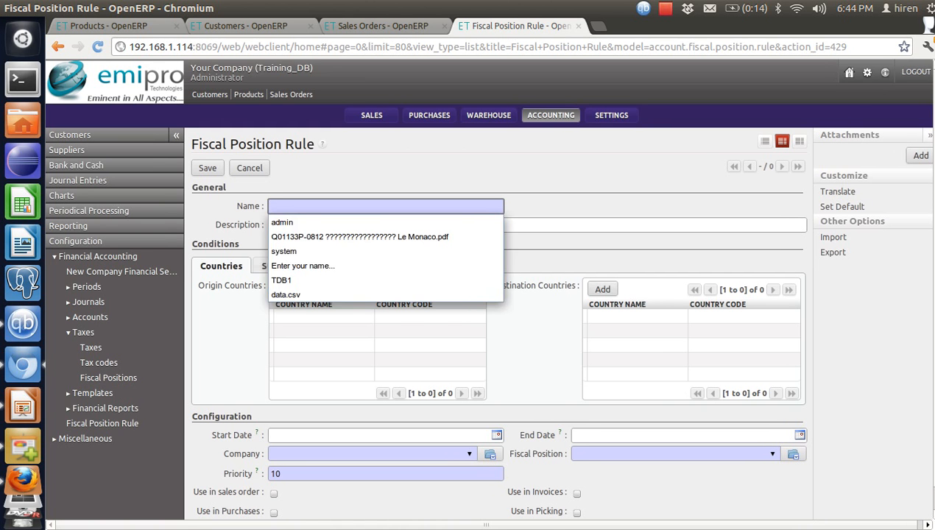
pyautogui.click(603, 199)
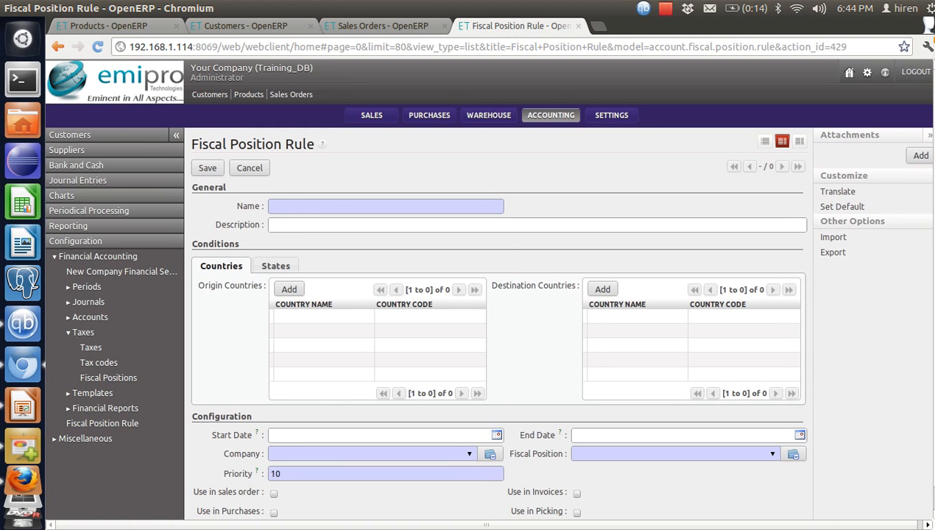
pyautogui.click(386, 206)
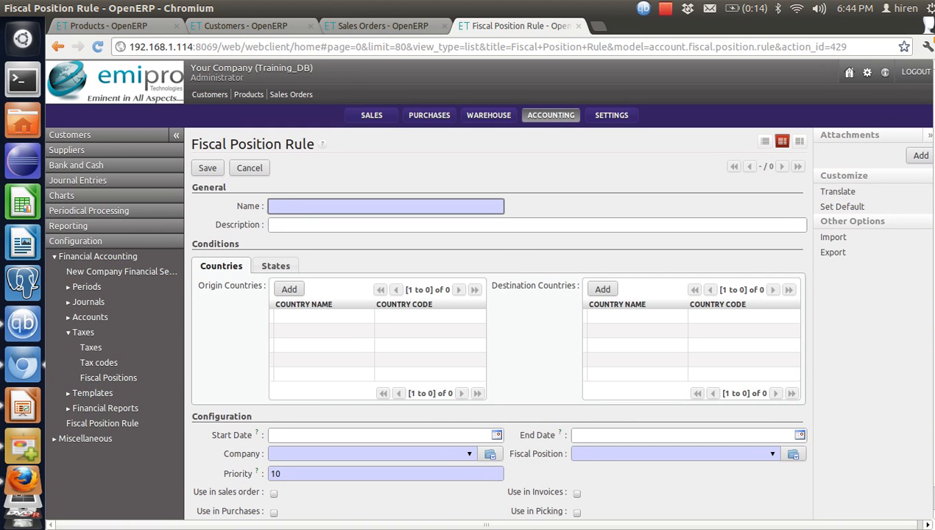
pyautogui.write('FPR_17')
pyautogui.press('Tab')
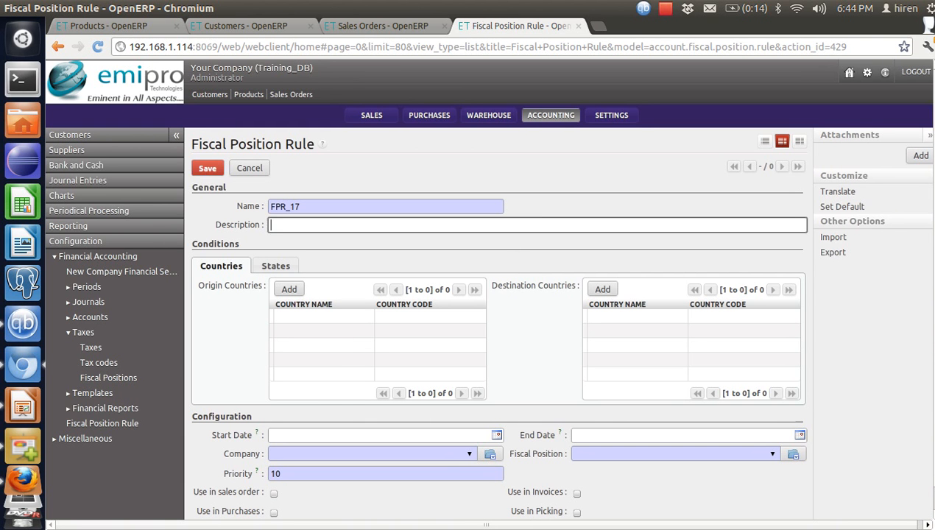
pyautogui.write('Set the 17')
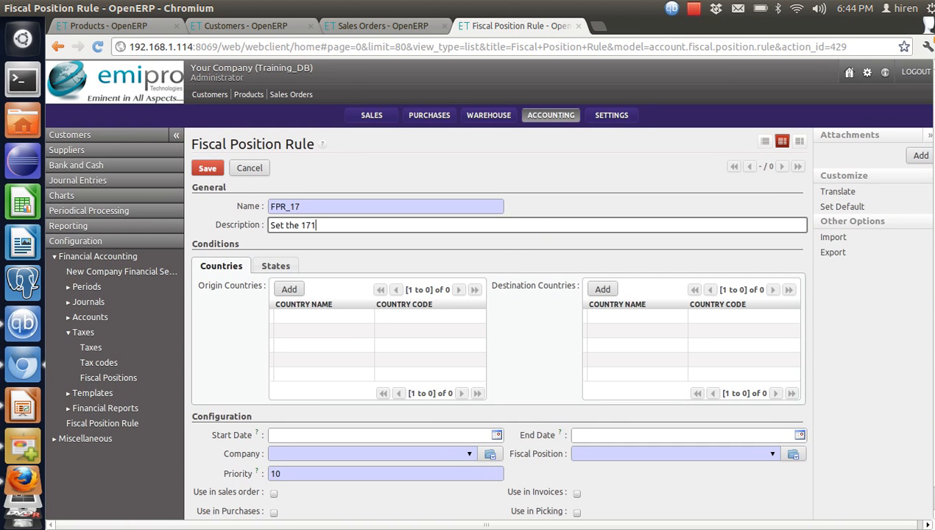
pyautogui.write('% Tax')
# Step: Find the country with code IN and add India to the rule's origin countries
pyautogui.click(289, 289)
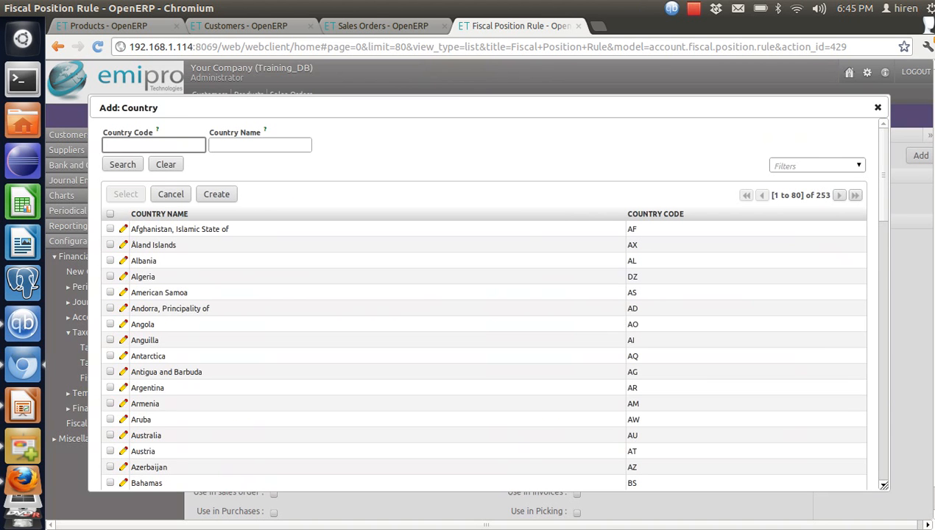
pyautogui.write('IN')
pyautogui.press('Return')
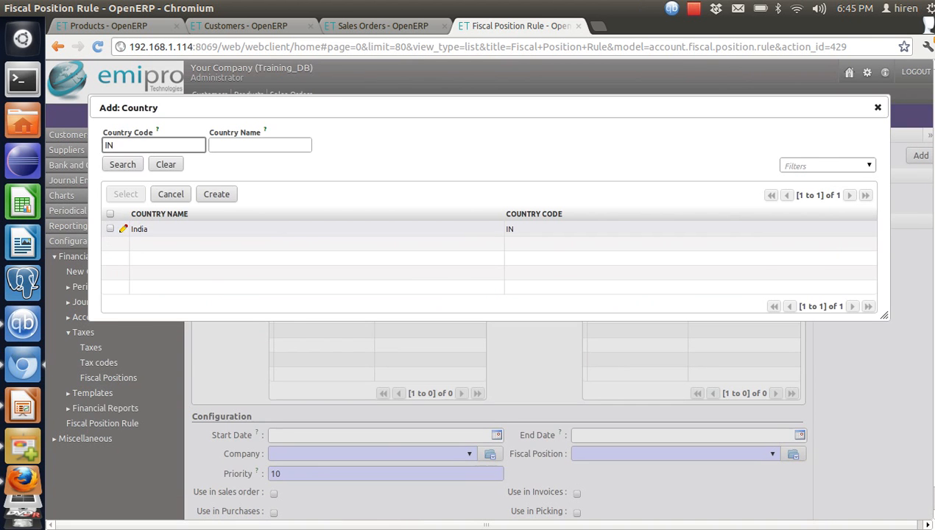
pyautogui.click(140, 229)
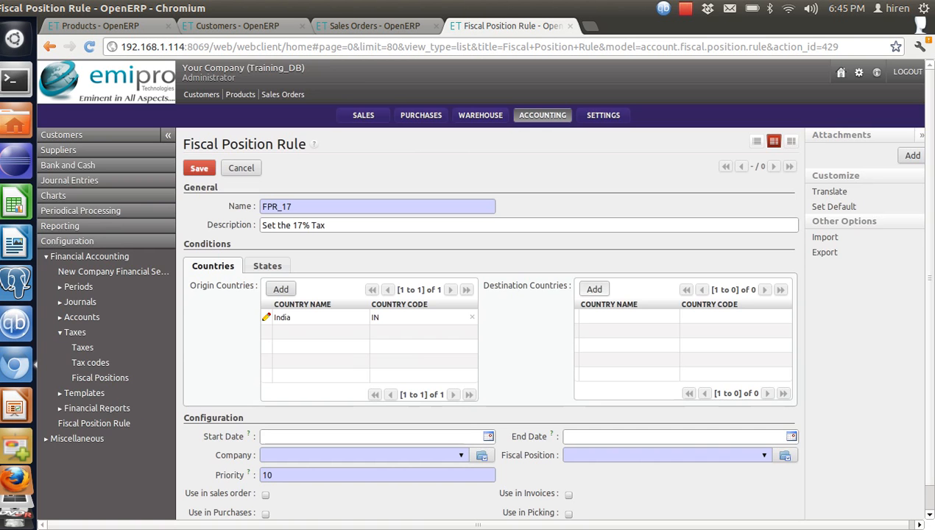
# Step: Find the country with code BE and add Belgium to the rule's destination countries
pyautogui.click(595, 289)
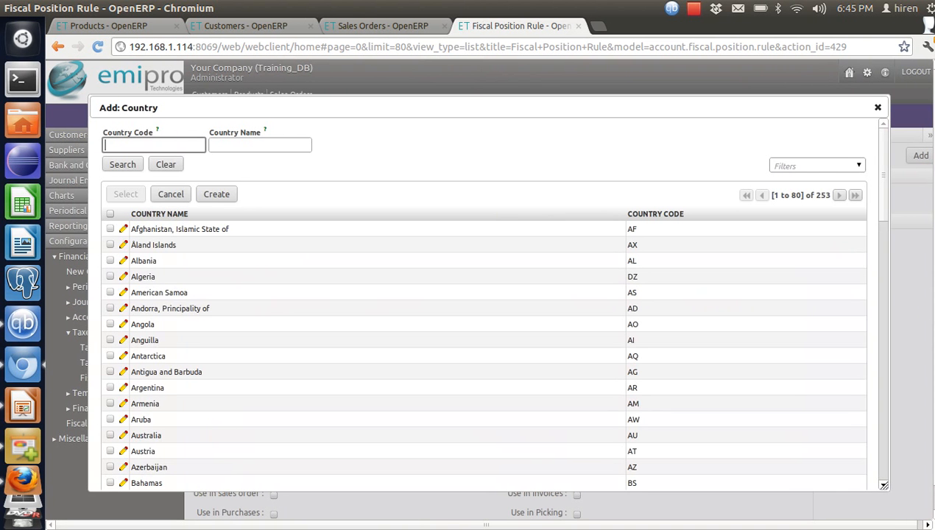
pyautogui.write('BE')
pyautogui.press('Return')
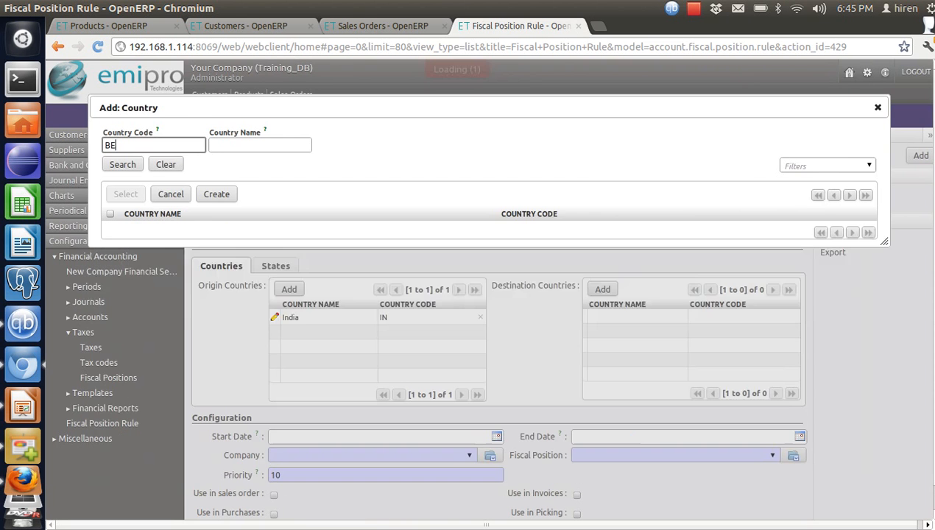
pyautogui.click(149, 229)
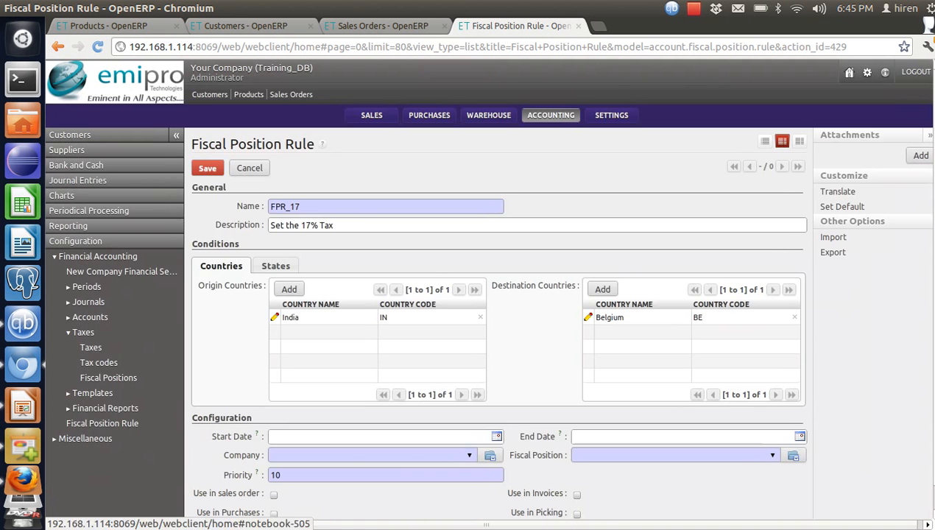
# Step: Add Angola and Australia together to the rule's destination countries
pyautogui.click(602, 290)
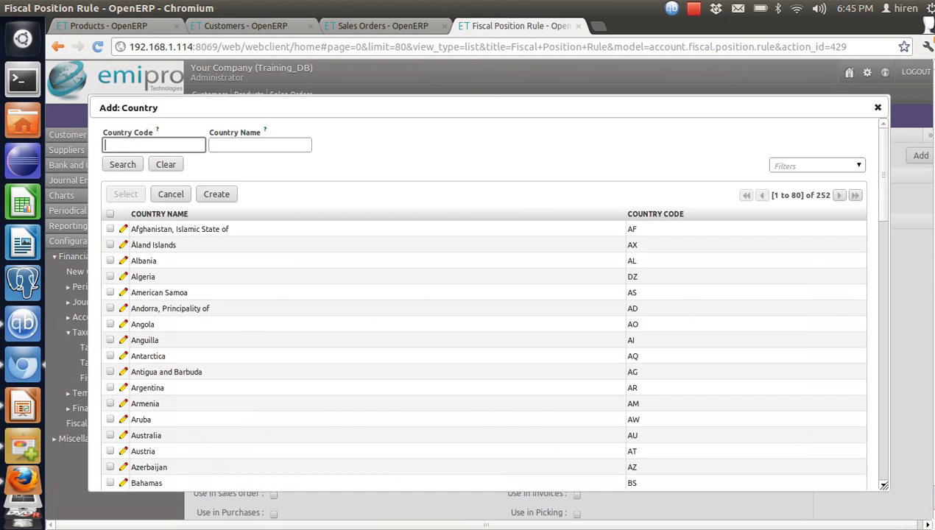
pyautogui.click(110, 324)
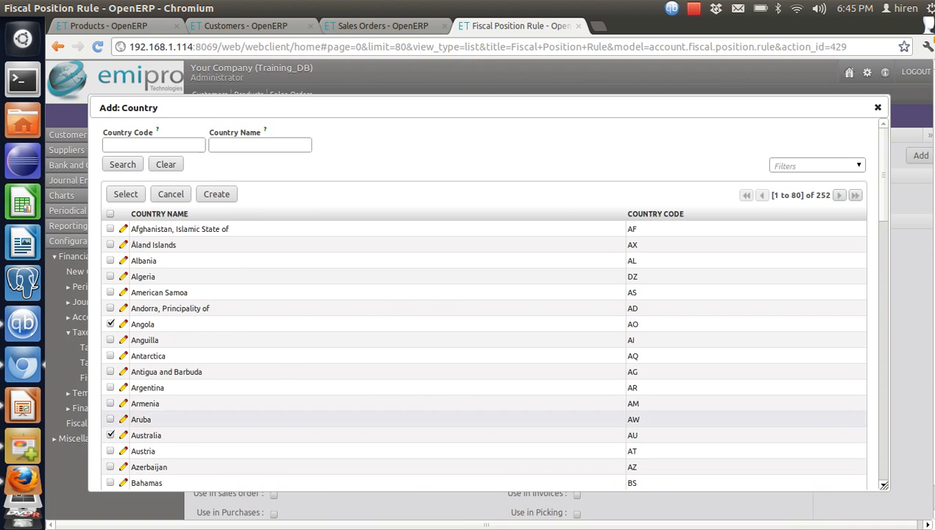
pyautogui.click(126, 193)
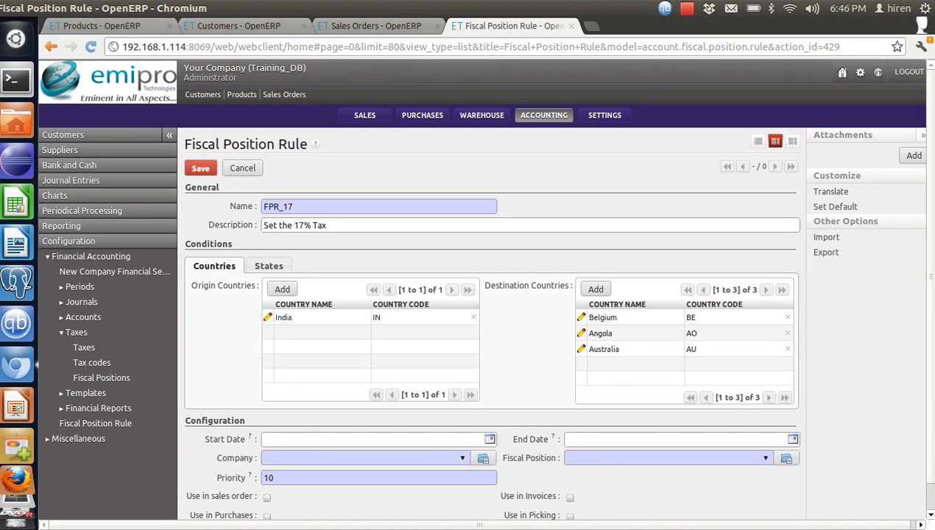
# Step: Assign the rule to the company Your Company and set its fiscal position to Fiscal_17
pyautogui.click(466, 458)
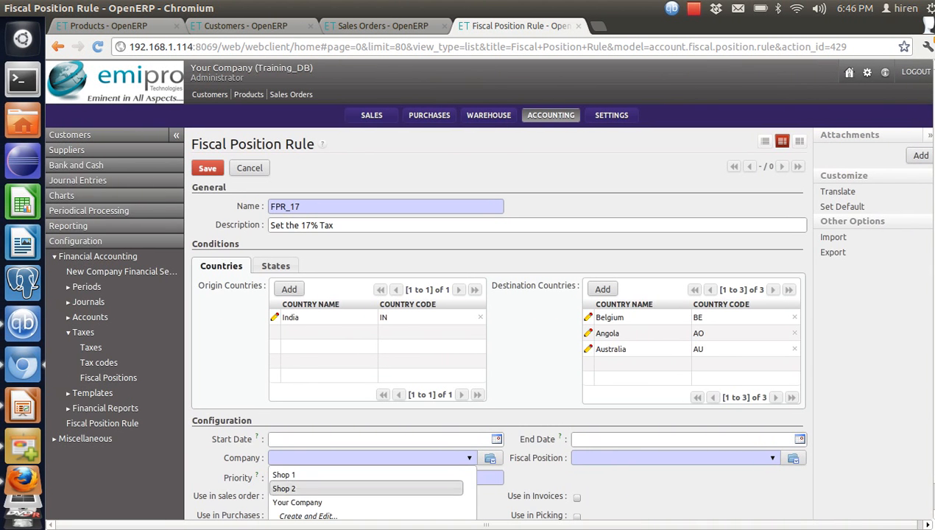
pyautogui.click(297, 502)
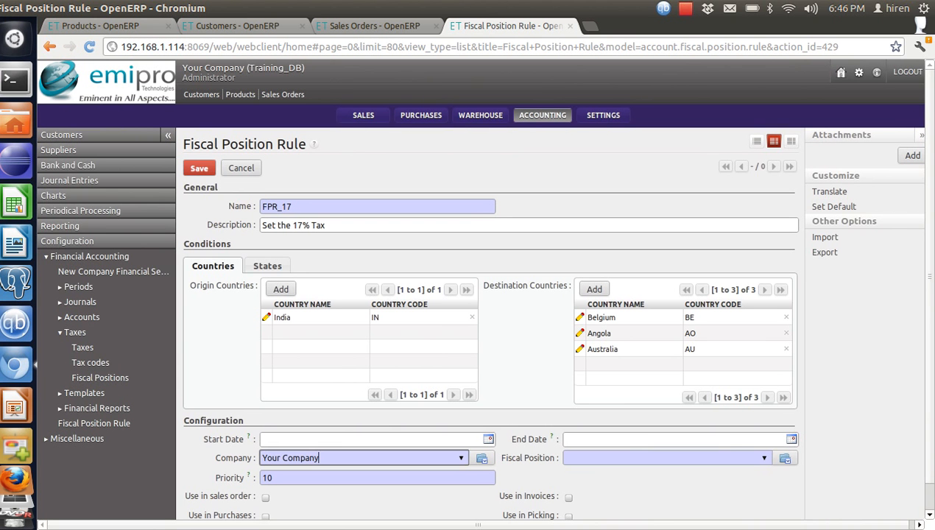
pyautogui.click(764, 458)
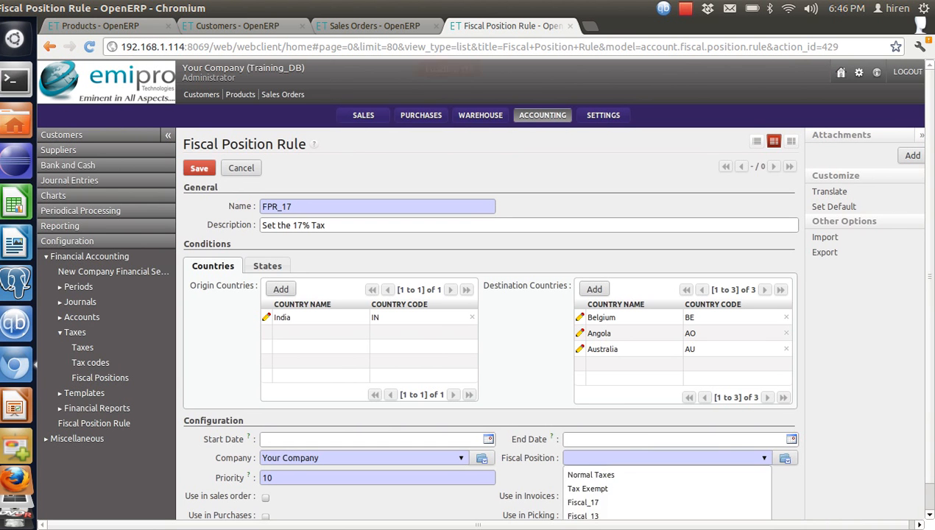
pyautogui.click(583, 503)
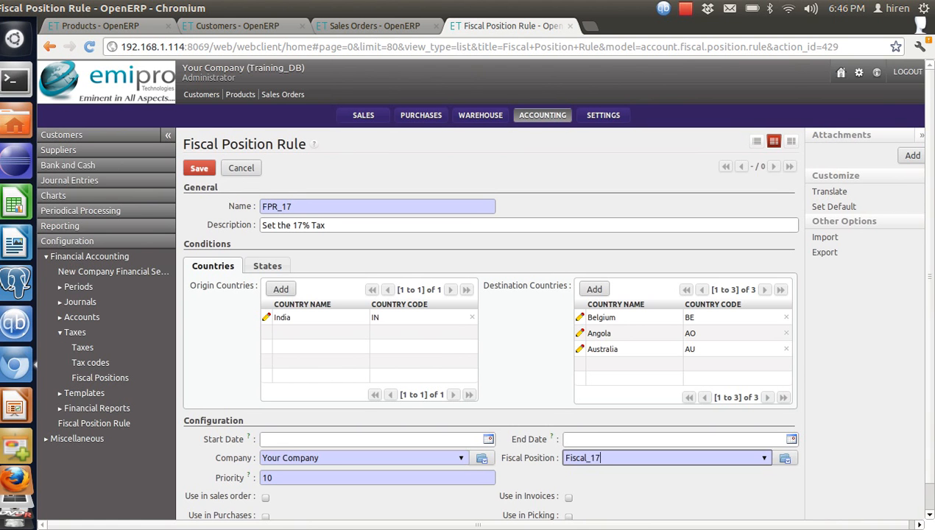
# Step: Enable the rule for use in sales orders, purchases, invoices and picking
pyautogui.scroll(-1, 482, 286)
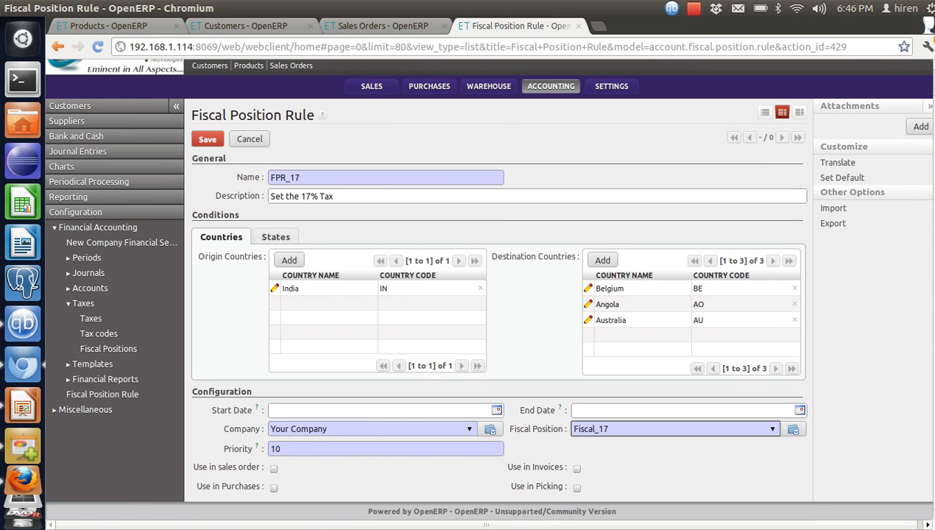
pyautogui.click(274, 469)
pyautogui.click(274, 488)
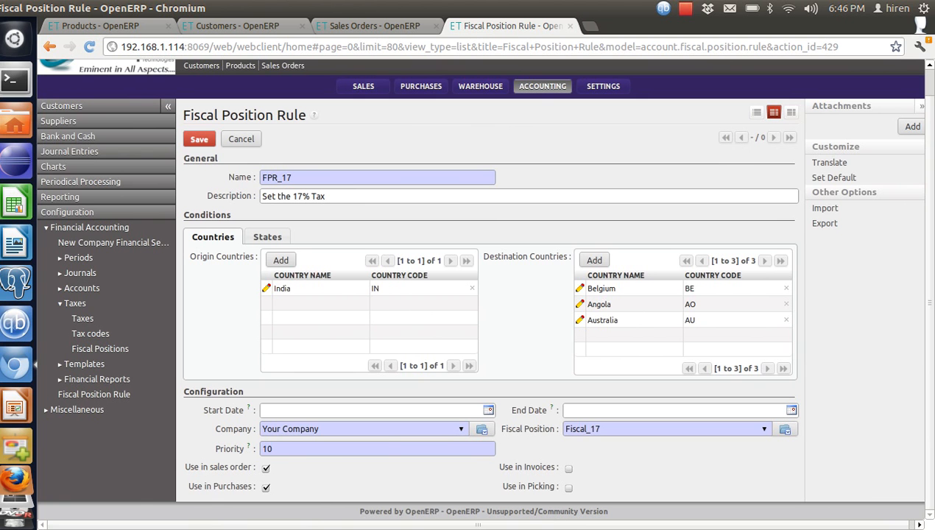
pyautogui.click(568, 468)
pyautogui.click(569, 487)
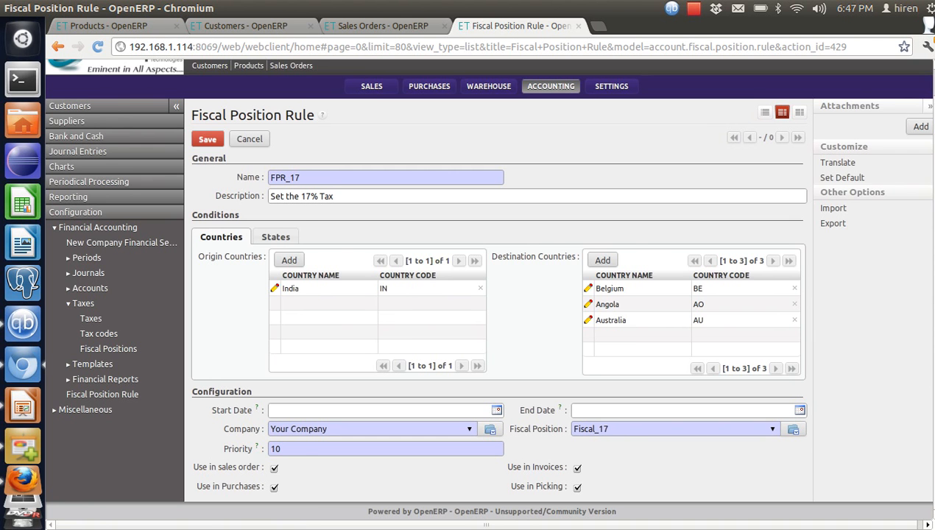
# Step: Review the rule's origin and destination state conditions, then save the FPR_17 rule
pyautogui.click(275, 236)
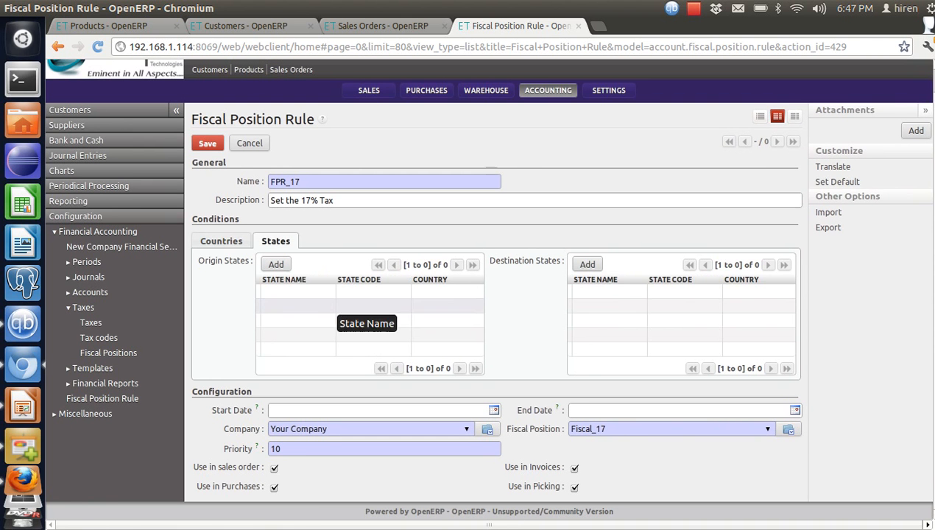
pyautogui.click(221, 240)
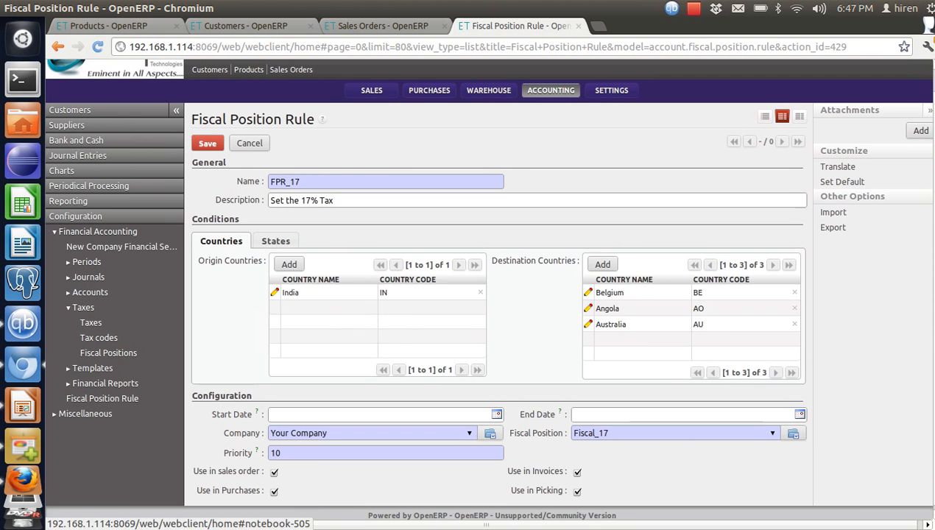
pyautogui.click(275, 241)
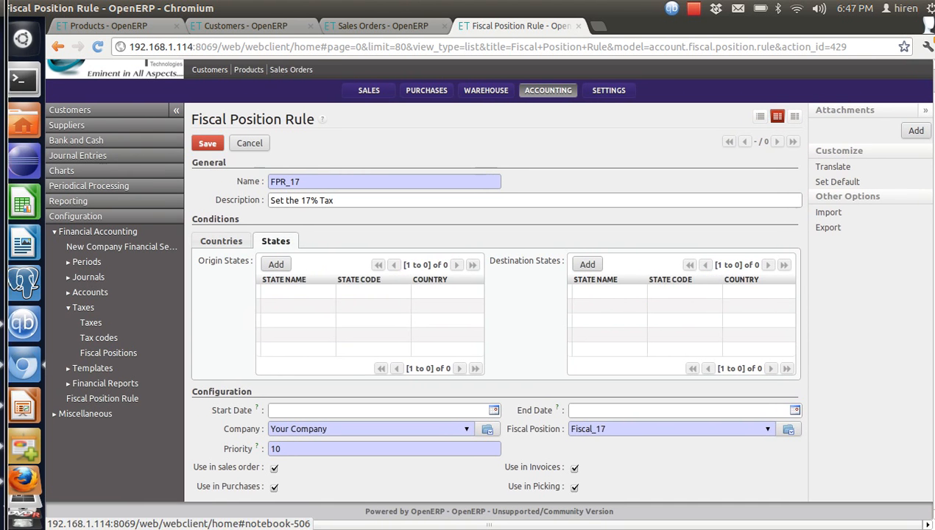
pyautogui.click(213, 241)
pyautogui.click(207, 144)
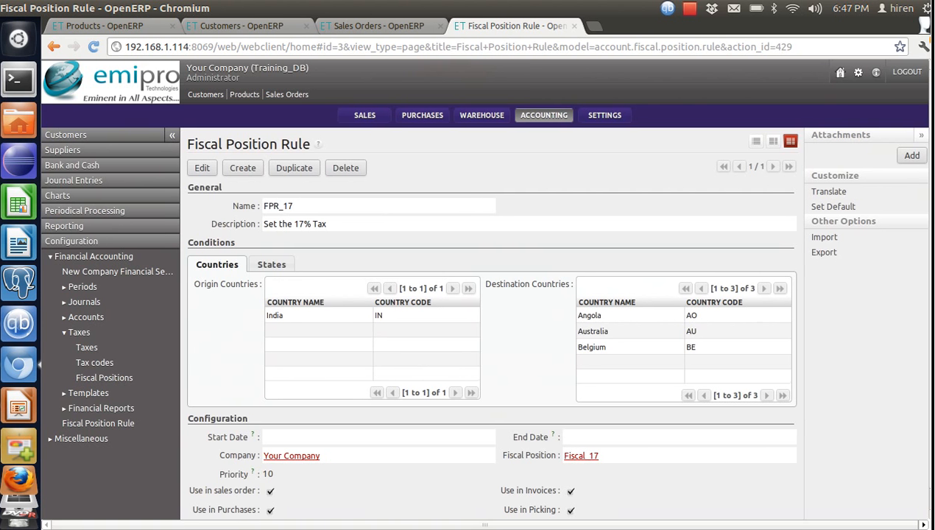
# Step: Open the Your Company record in the company settings to check its address country, then return to the sales orders list
pyautogui.click(246, 26)
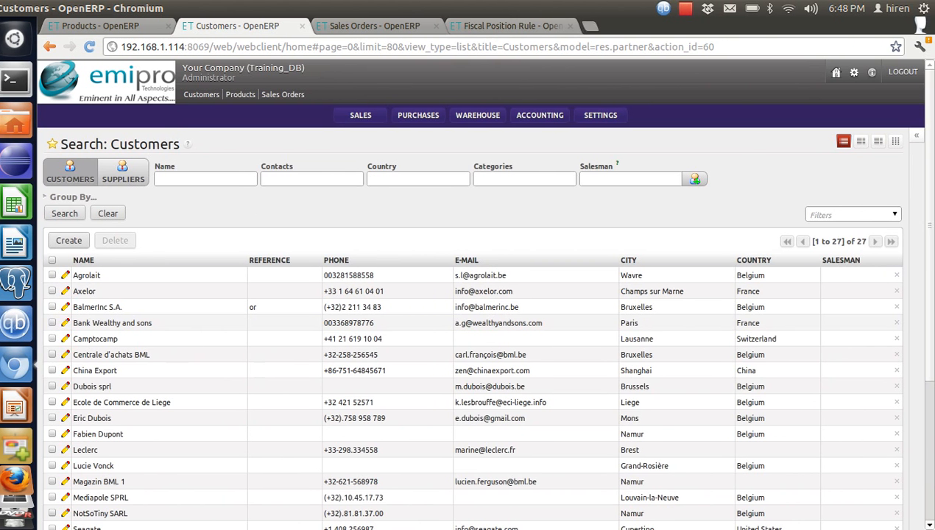
pyautogui.click(521, 26)
pyautogui.click(600, 115)
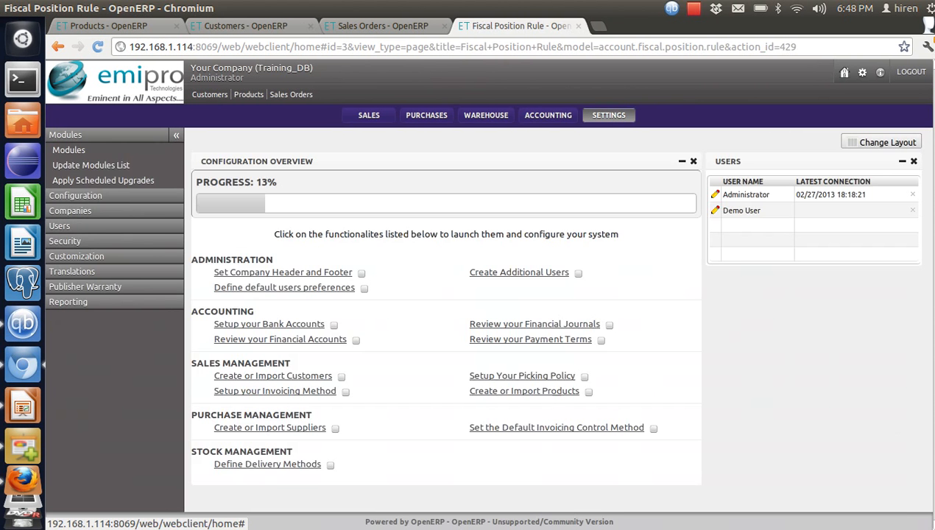
pyautogui.click(70, 210)
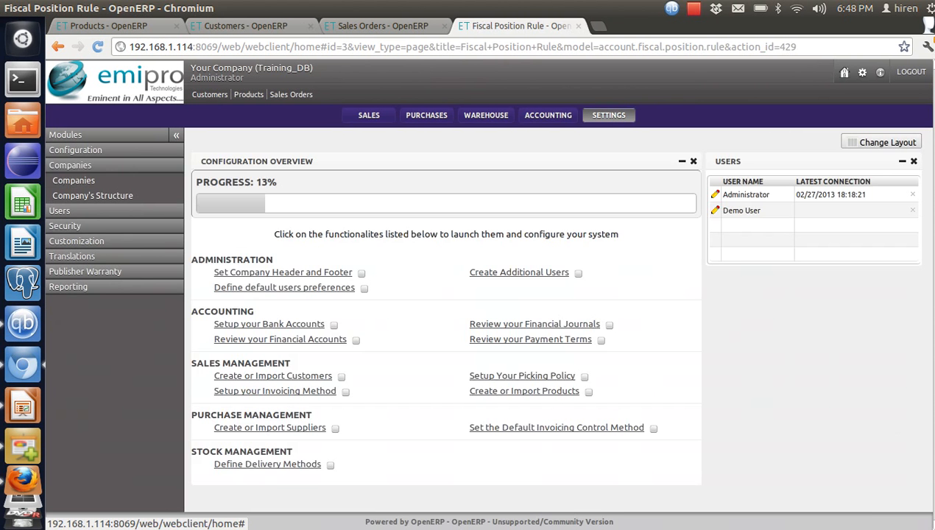
pyautogui.click(73, 180)
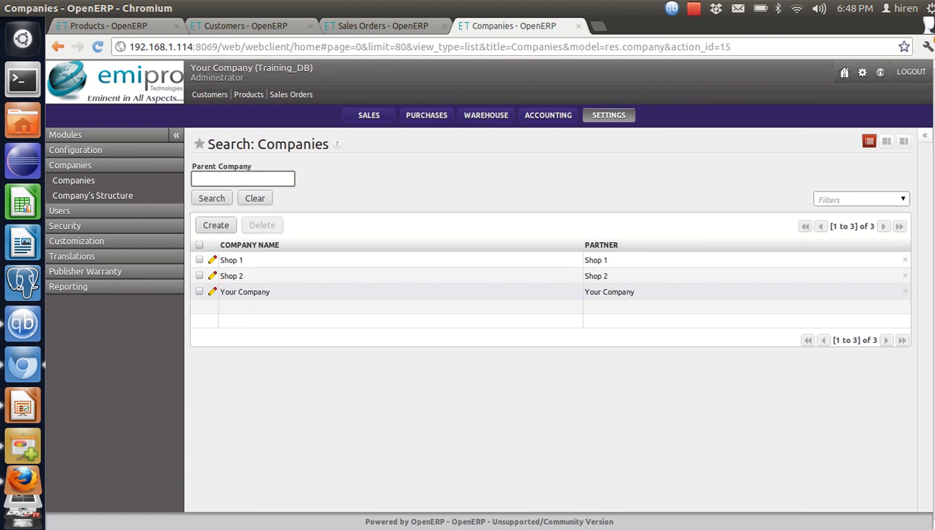
pyautogui.click(212, 292)
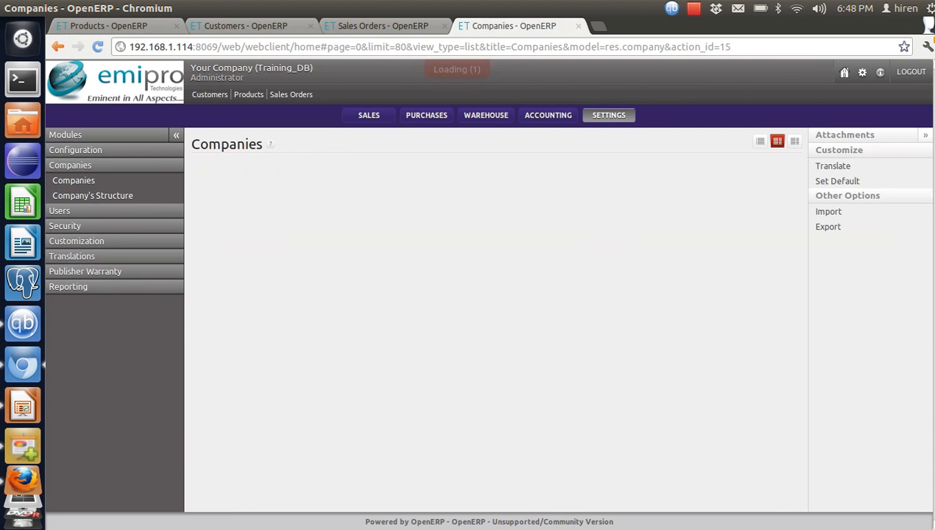
pyautogui.scroll(-1, 489, 294)
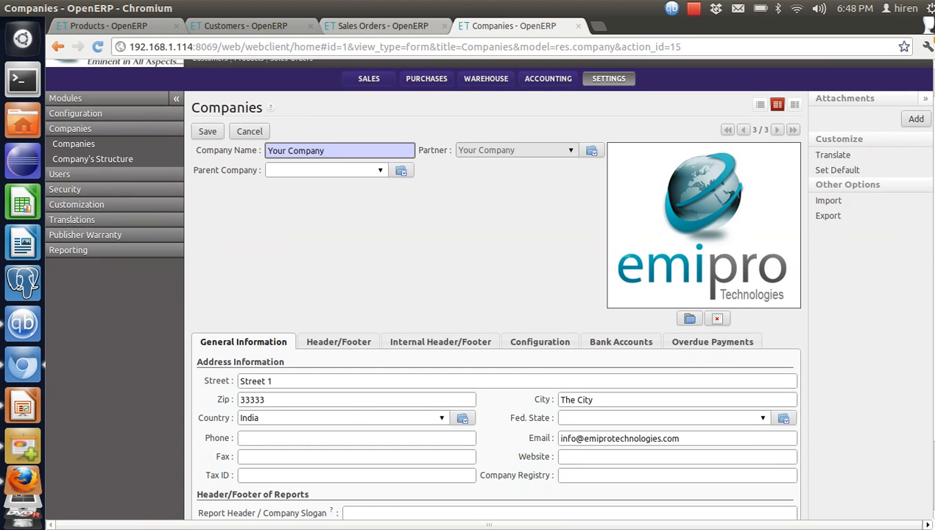
pyautogui.click(383, 26)
pyautogui.click(76, 150)
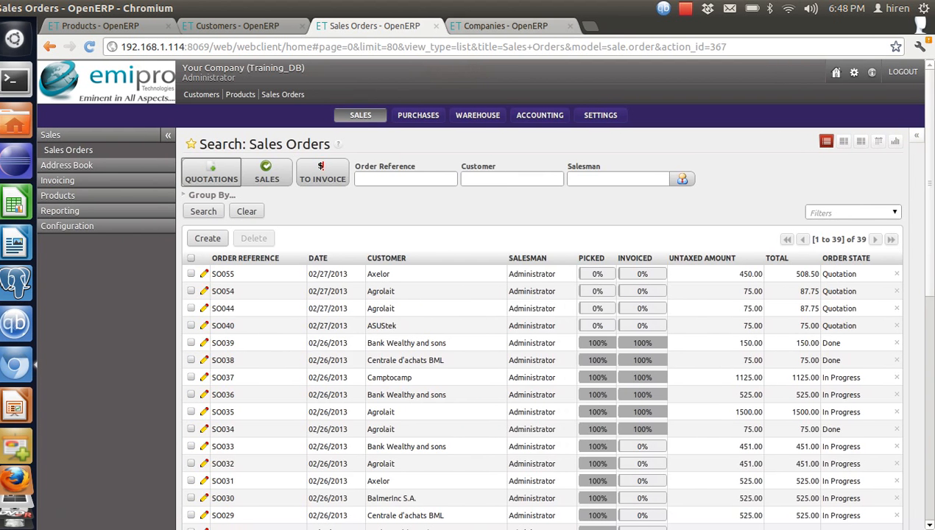
# Step: Clear the fiscal position in customer Agrolait's accounting properties and save the customer
pyautogui.click(237, 26)
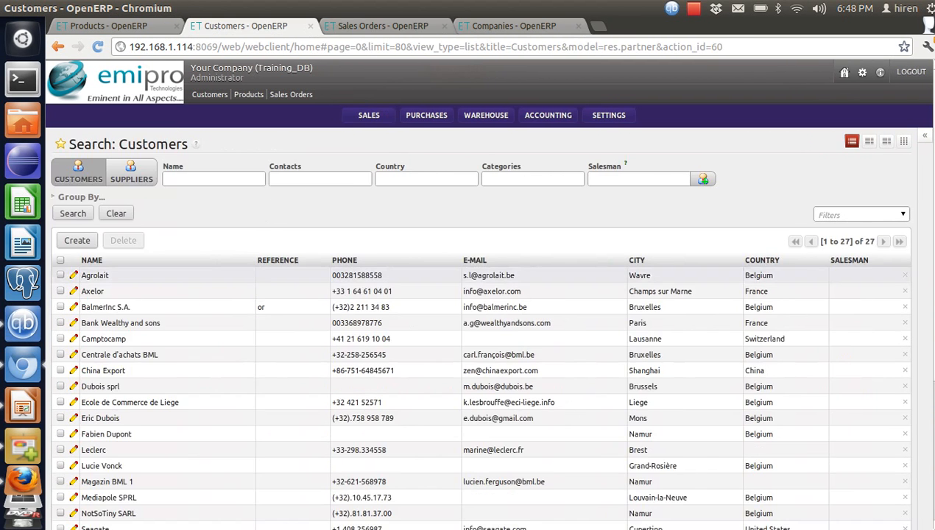
pyautogui.click(74, 276)
pyautogui.click(280, 287)
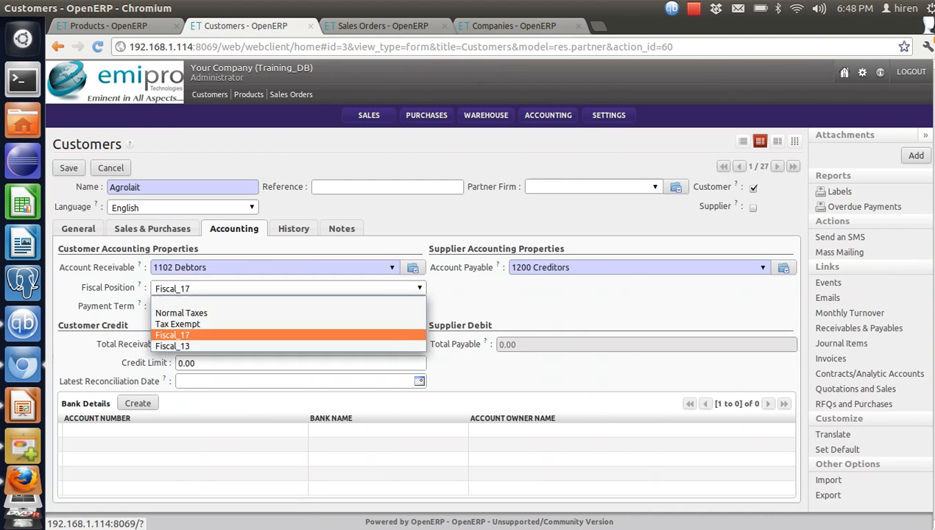
pyautogui.click(272, 301)
pyautogui.click(68, 169)
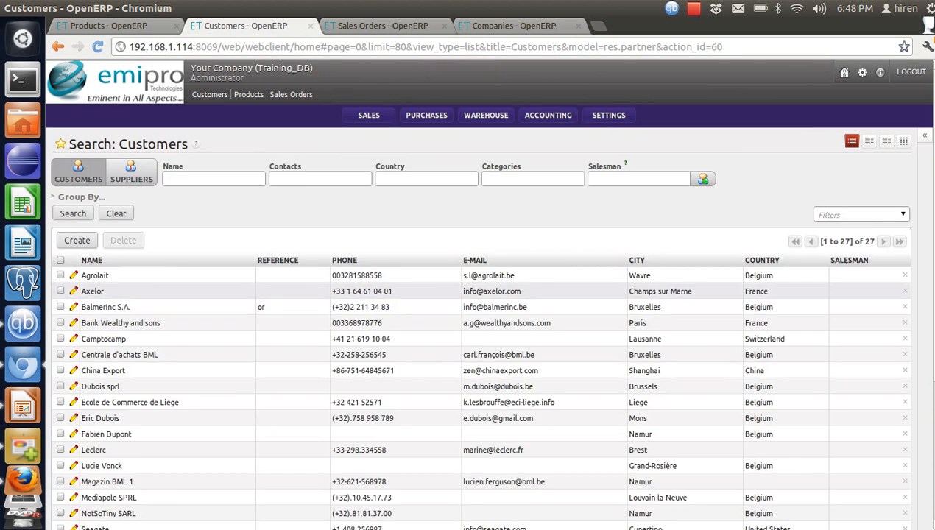
# Step: Clear the fiscal position in customer Axelor's accounting properties and save the customer
pyautogui.click(110, 290)
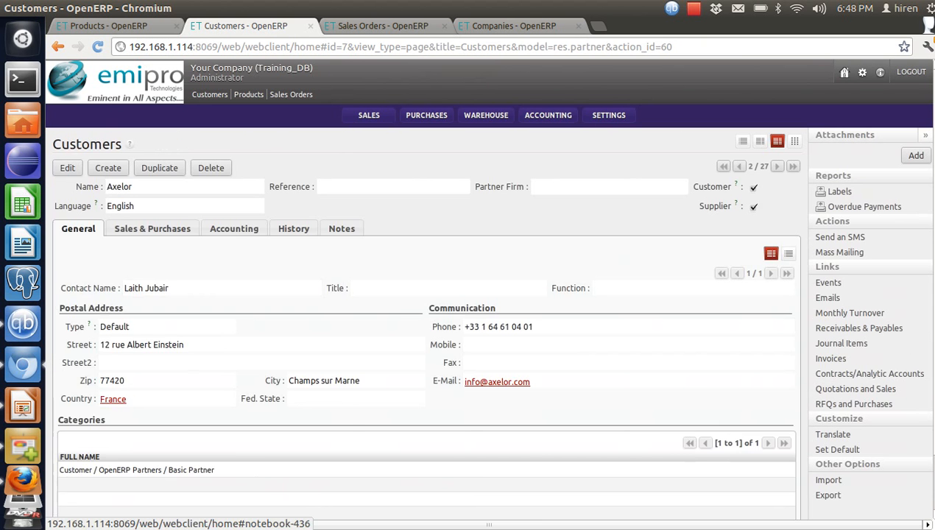
pyautogui.click(235, 228)
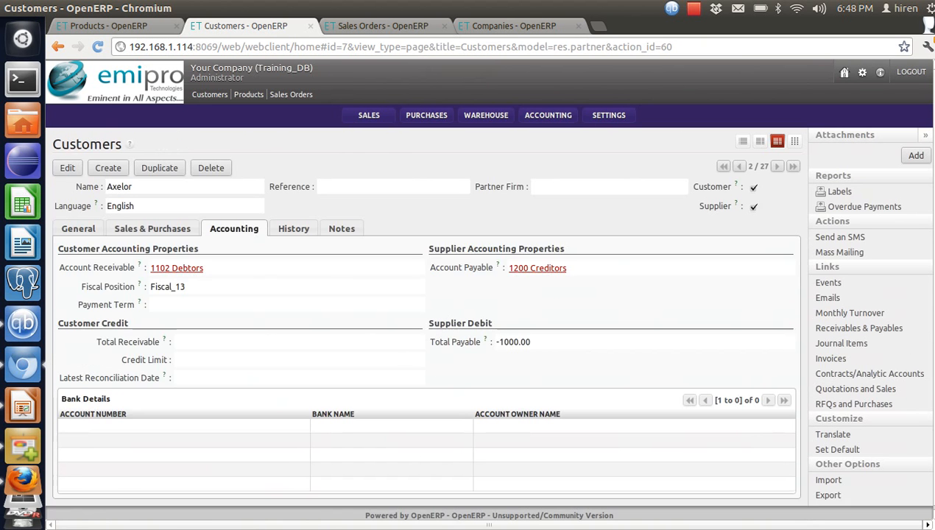
pyautogui.click(67, 169)
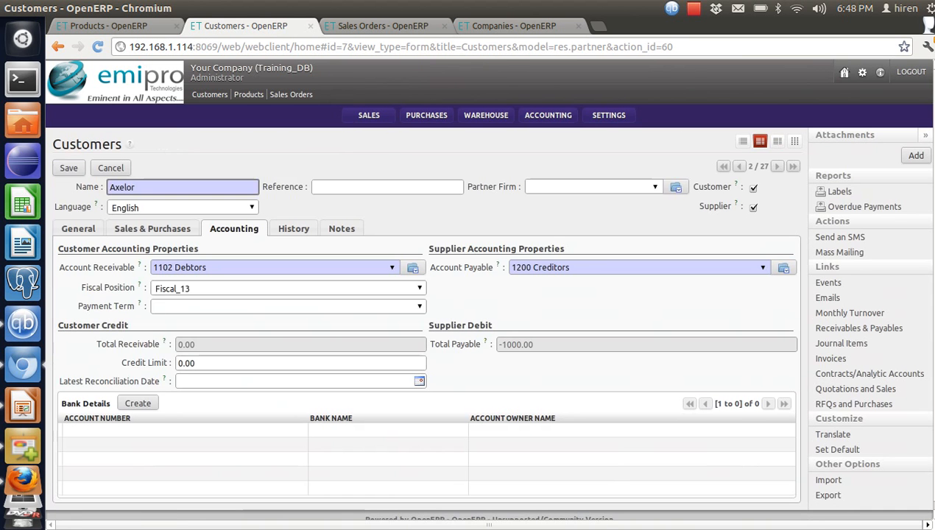
pyautogui.click(287, 288)
pyautogui.click(287, 299)
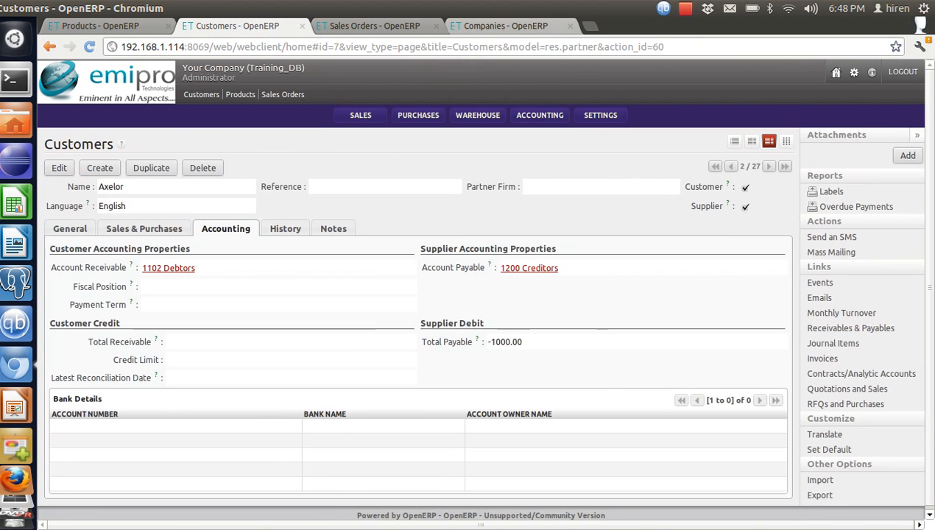
# Step: Create a new sales order for customer Agrolait
pyautogui.click(375, 26)
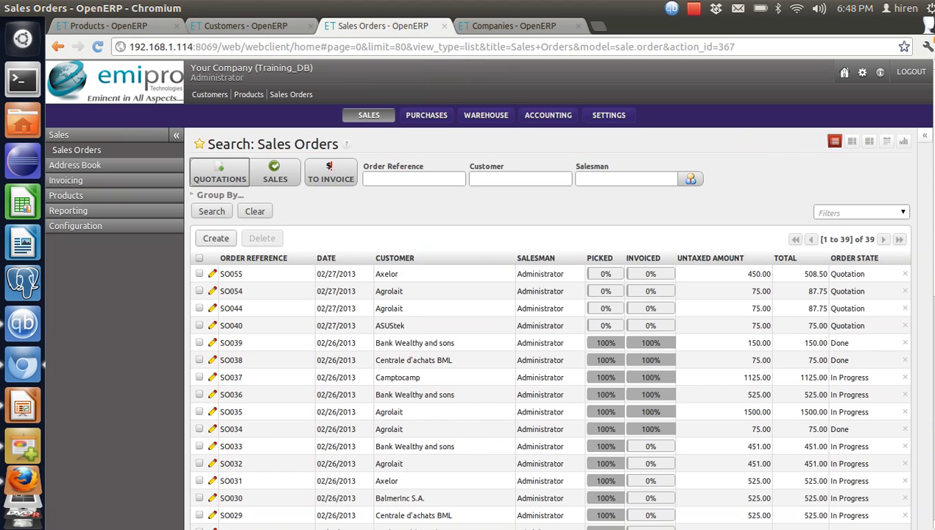
pyautogui.click(215, 239)
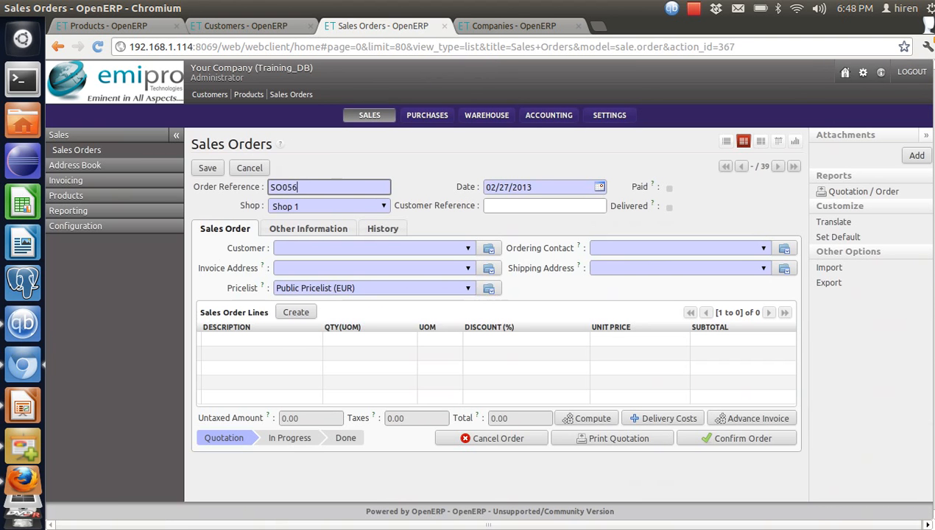
pyautogui.click(468, 249)
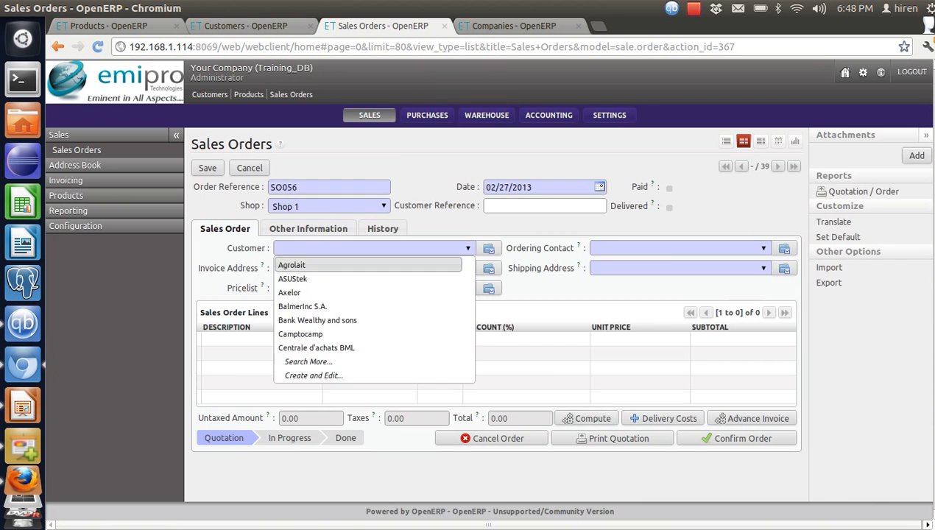
pyautogui.click(368, 264)
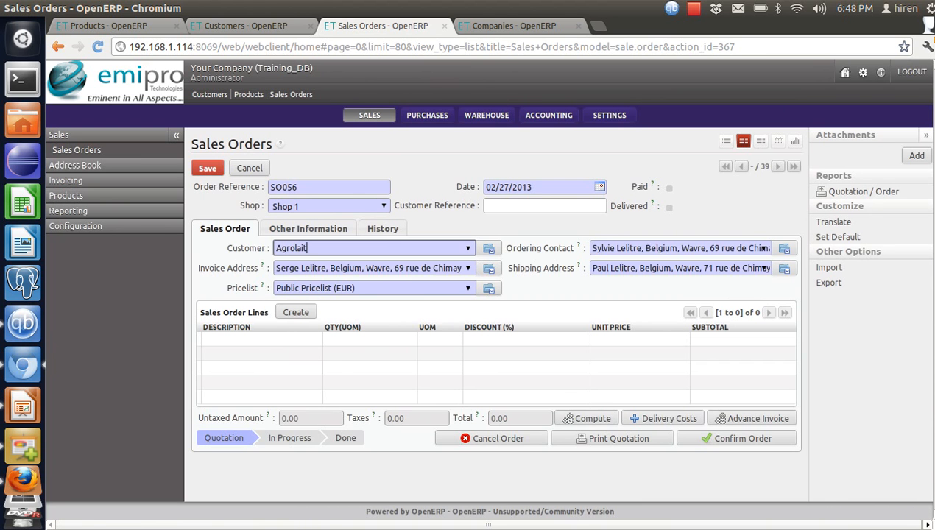
# Step: Check which fiscal position is assigned in the new Agrolait order's other information, then return to the order lines
pyautogui.click(307, 228)
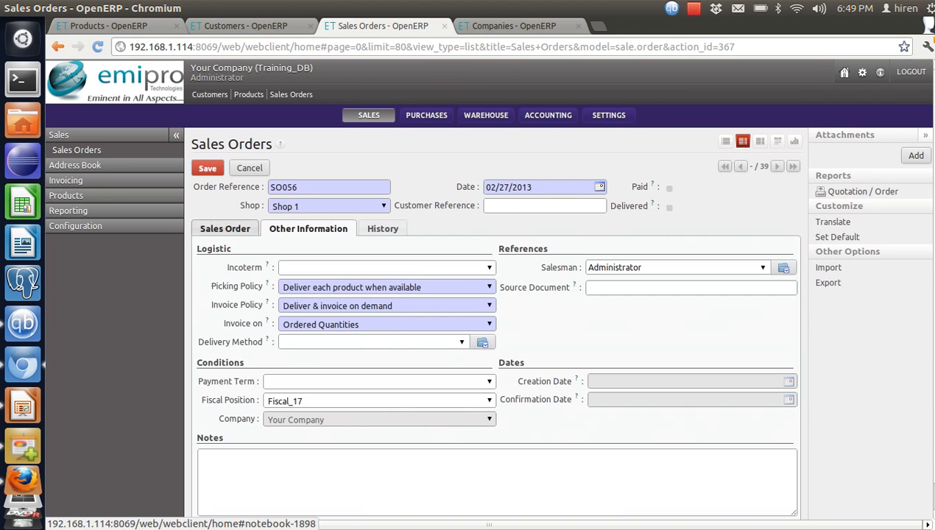
pyautogui.click(224, 228)
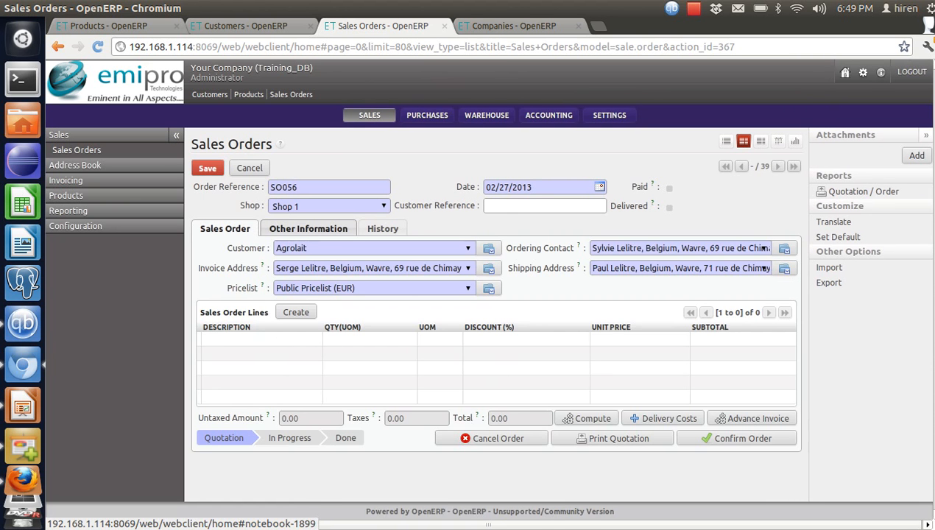
pyautogui.click(307, 229)
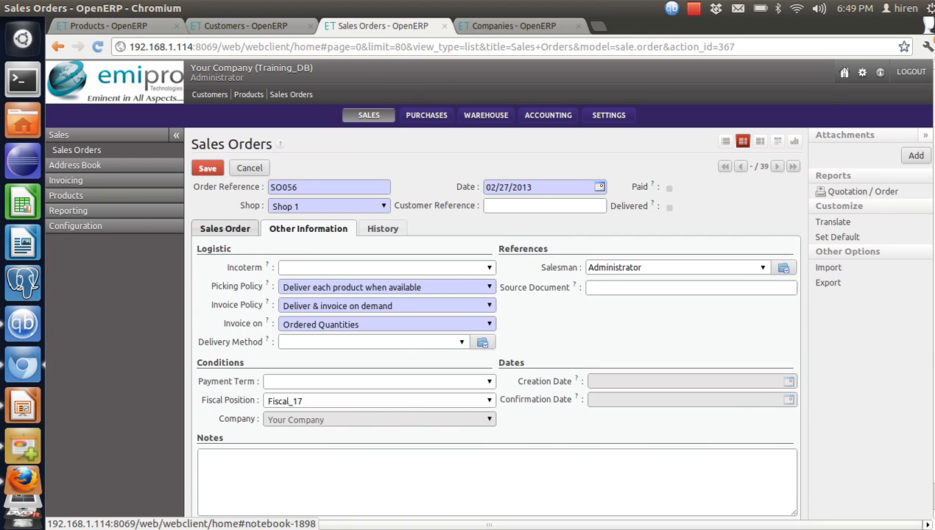
pyautogui.click(225, 229)
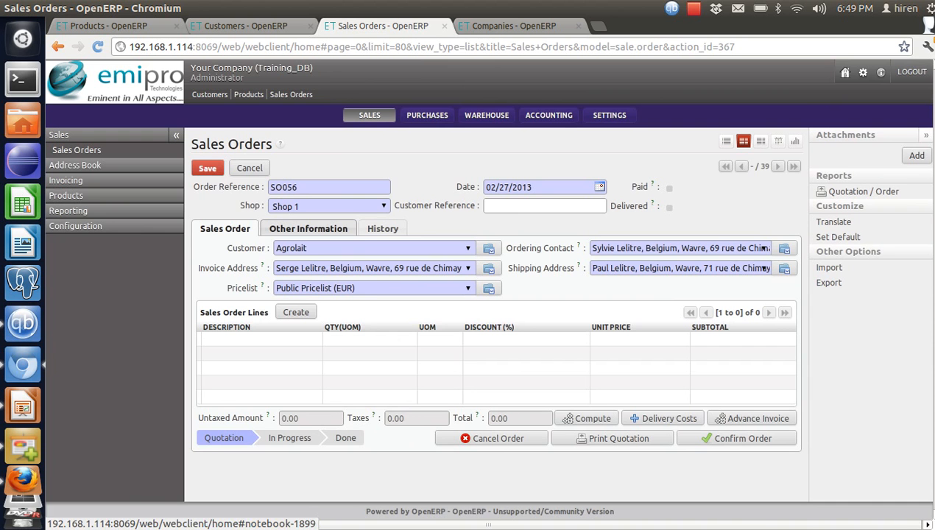
# Step: Add an order line for product [CPU1] Processor AMD Athlon XP 1800+ and save the sales order
pyautogui.click(296, 312)
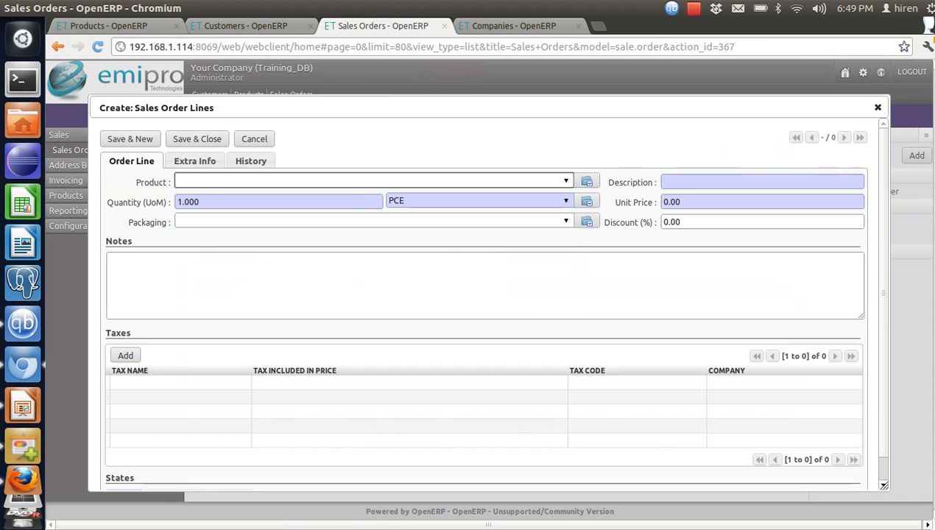
pyautogui.press('Down')
pyautogui.press('Down')
pyautogui.press('Down')
pyautogui.press('Down')
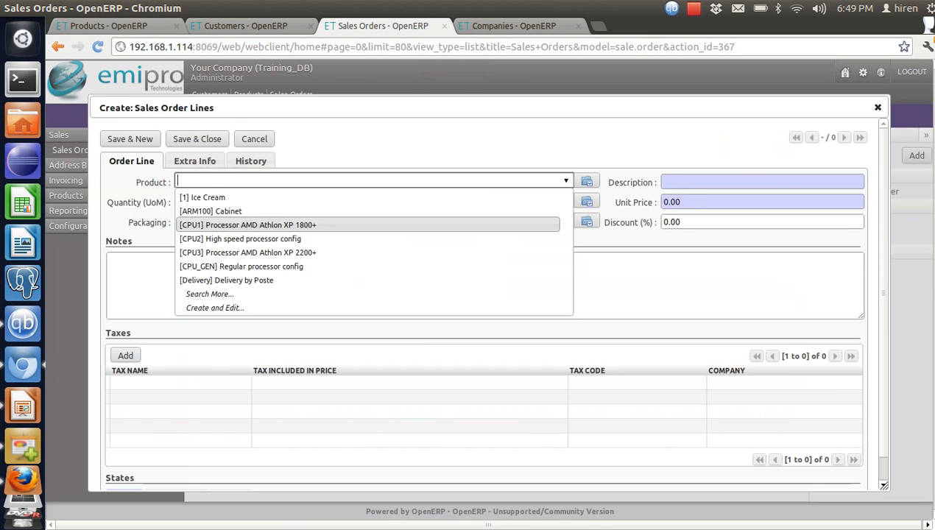
pyautogui.press('Return')
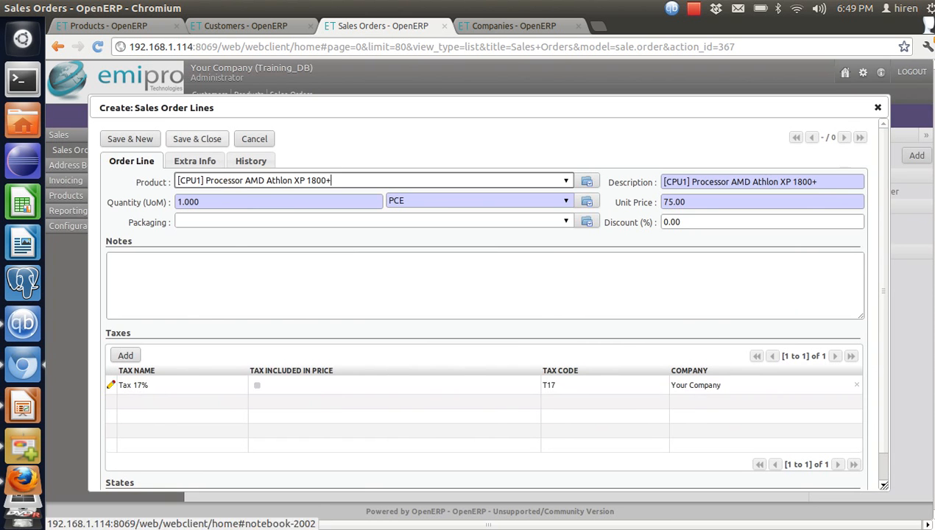
pyautogui.click(196, 139)
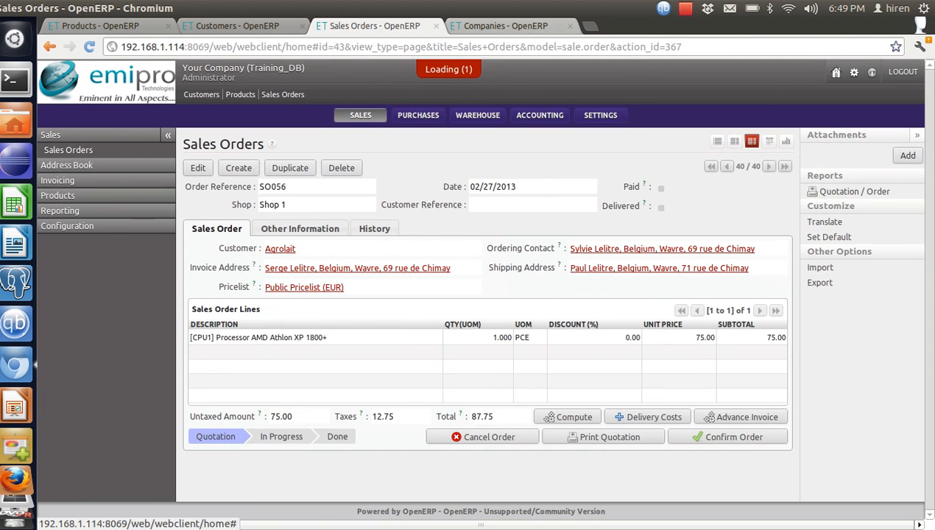
# Step: Create a new accounting fiscal position rule named FPR_13 with the description "Set 13% Tax"
pyautogui.hotkey('ctrl', 'Tab')
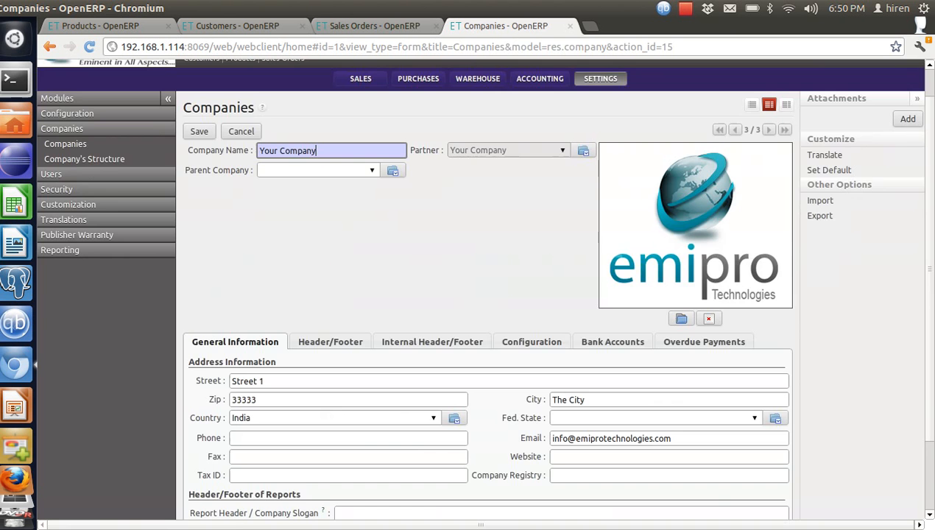
pyautogui.click(539, 78)
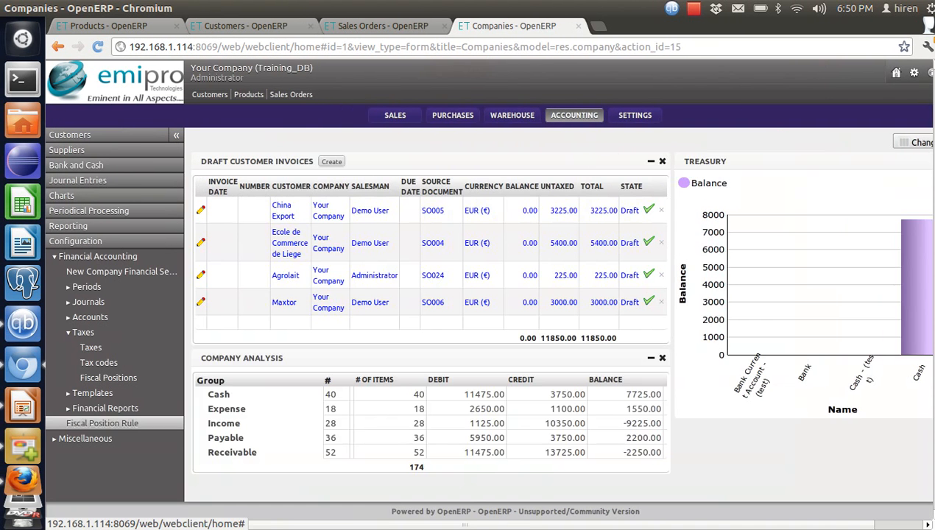
pyautogui.click(102, 423)
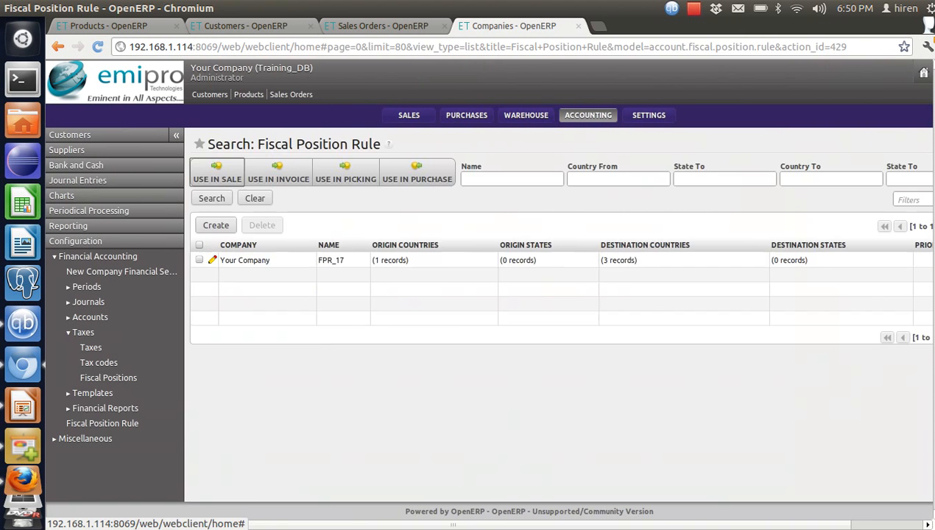
pyautogui.click(216, 225)
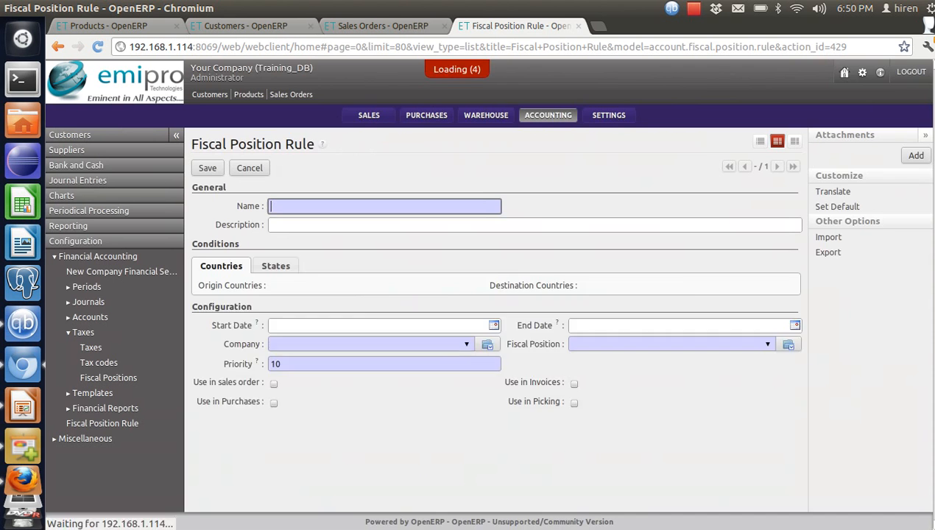
pyautogui.write('F')
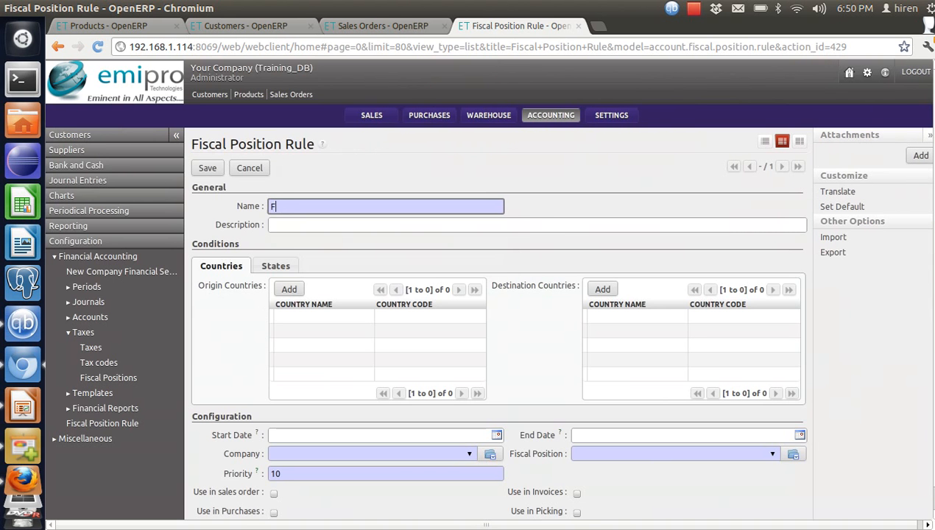
pyautogui.write('PR_13')
pyautogui.press('Tab')
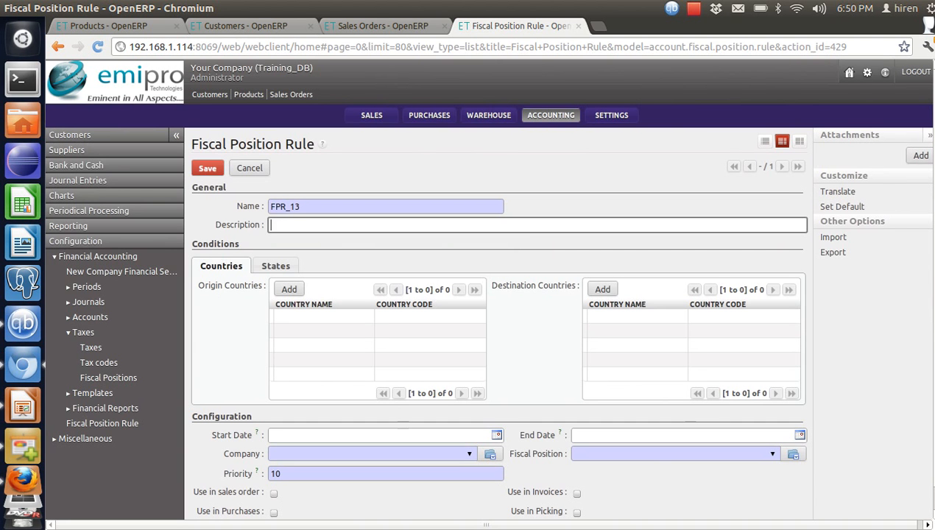
pyautogui.write('Set 13% Tax')
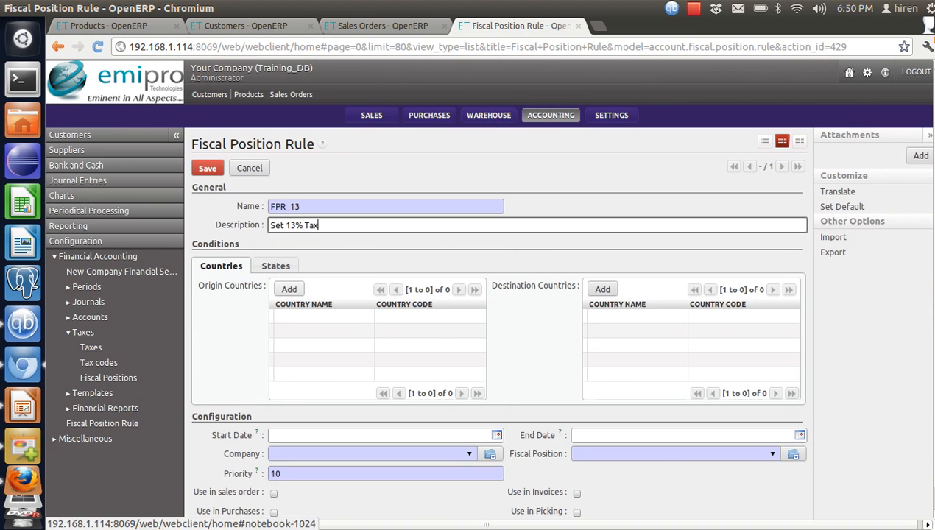
# Step: Add India (IN) as the origin country of the FPR_13 rule
pyautogui.click(288, 289)
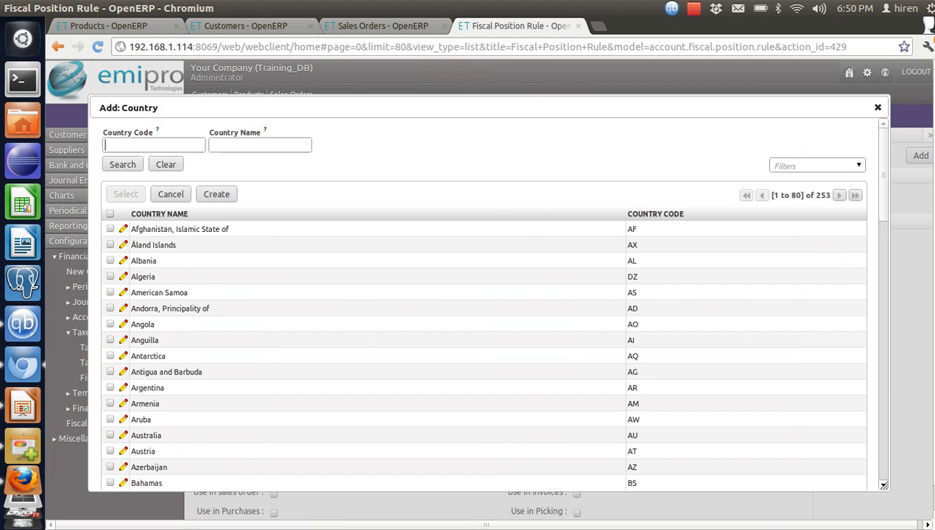
pyautogui.write('In')
pyautogui.press('BackSpace')
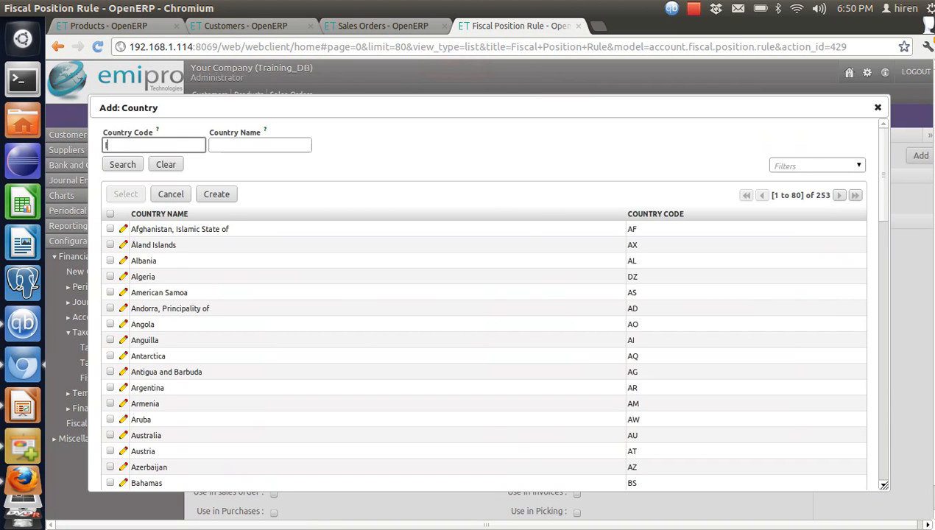
pyautogui.write('N')
pyautogui.press('Return')
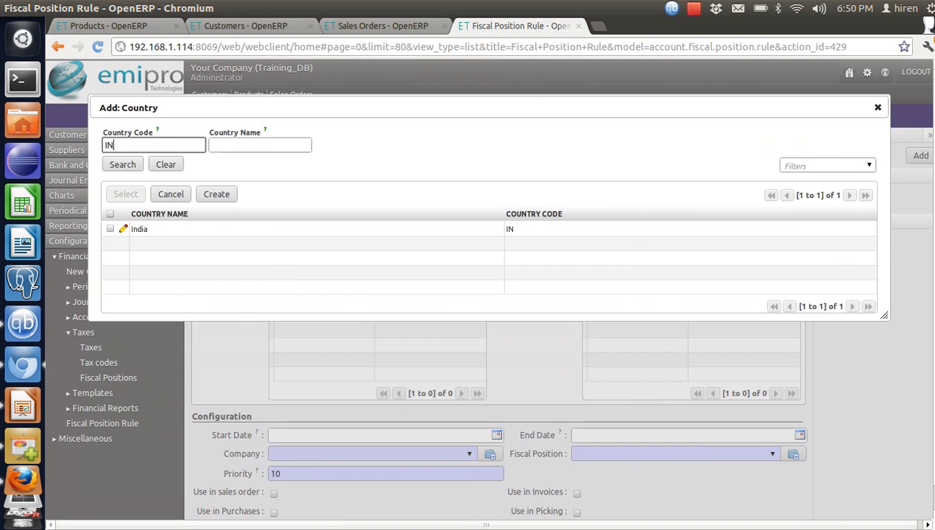
pyautogui.click(140, 229)
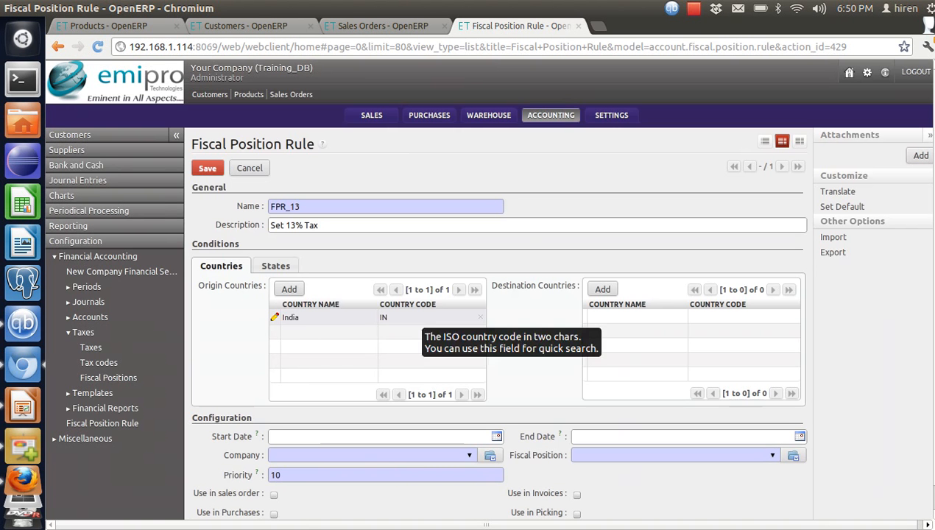
# Step: Add France (FR) as the destination country of the FPR_13 rule
pyautogui.click(602, 289)
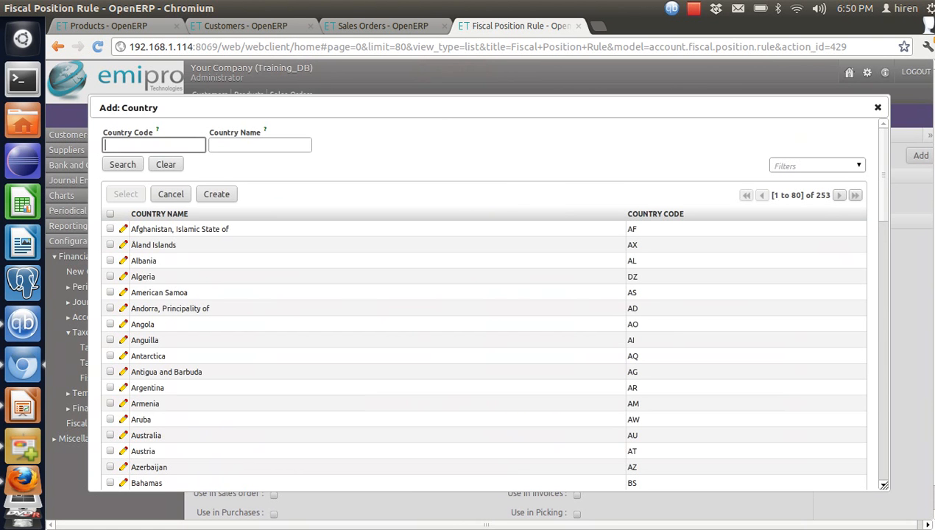
pyautogui.write('FR')
pyautogui.press('Return')
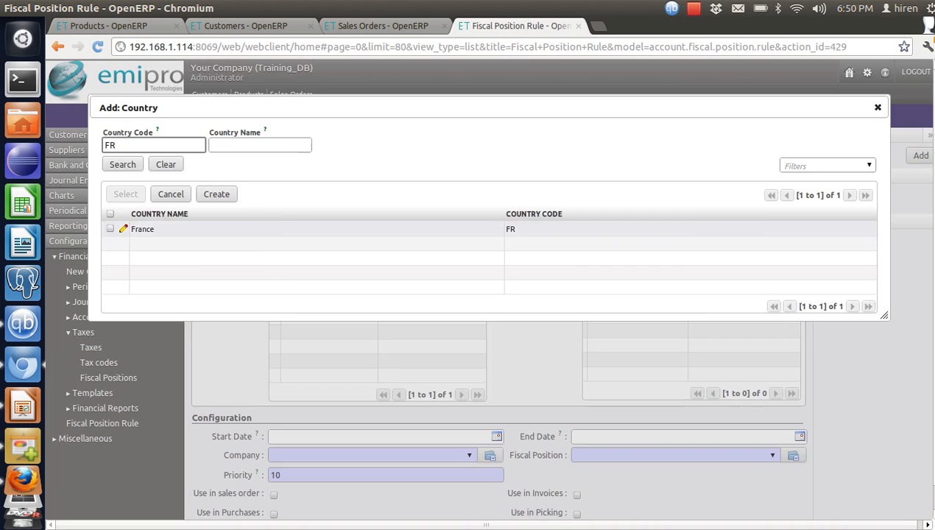
pyautogui.click(143, 229)
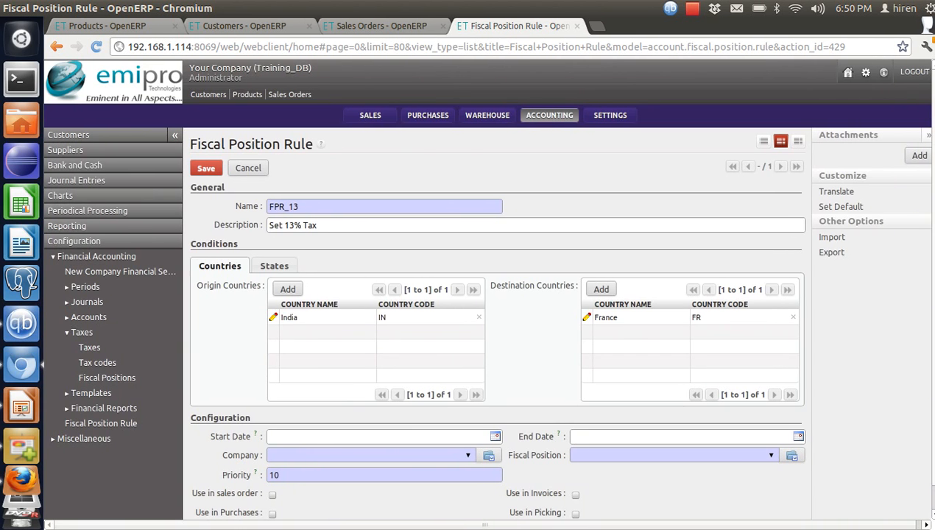
# Step: Set the rule's company to Your Company and its fiscal position to Fiscal_13
pyautogui.click(468, 455)
pyautogui.click(368, 500)
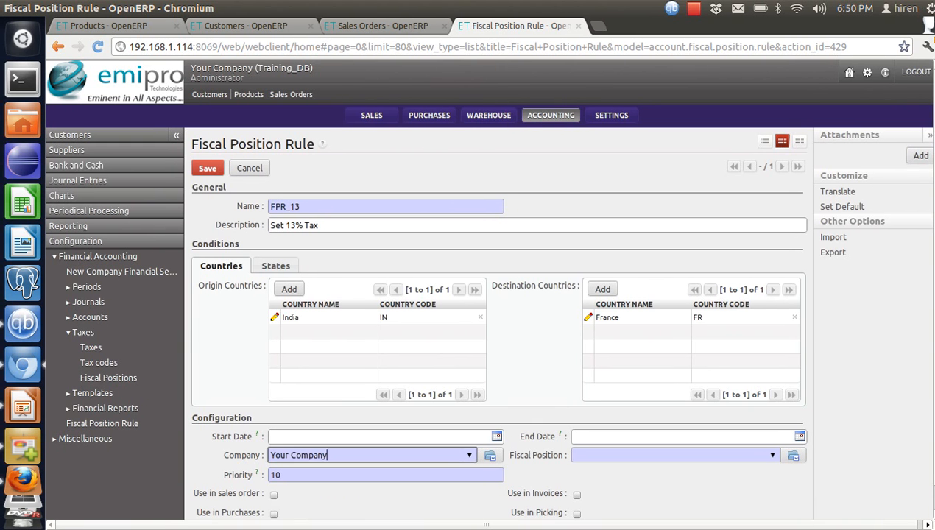
pyautogui.click(765, 455)
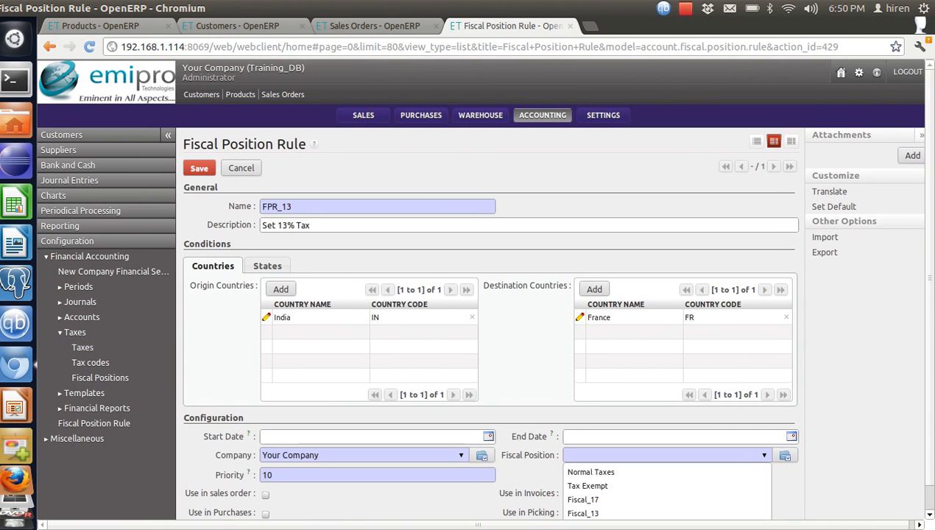
pyautogui.click(588, 513)
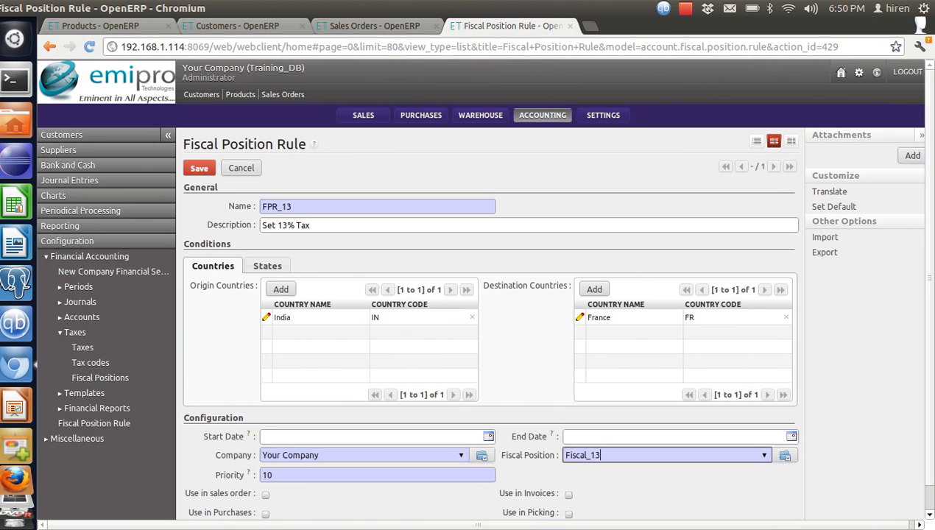
# Step: Enable the rule for sales orders, purchases, invoices and picking, and save it
pyautogui.scroll(-2, 486, 331)
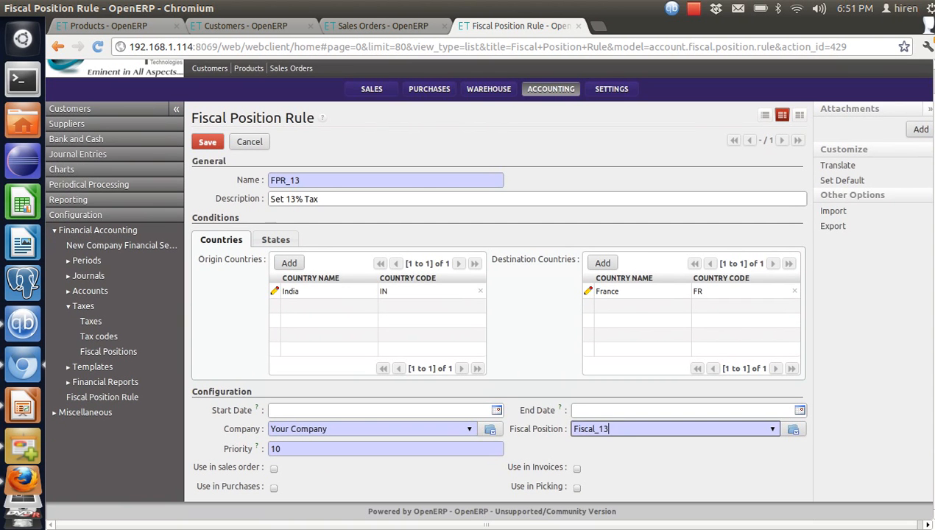
pyautogui.click(274, 469)
pyautogui.click(274, 488)
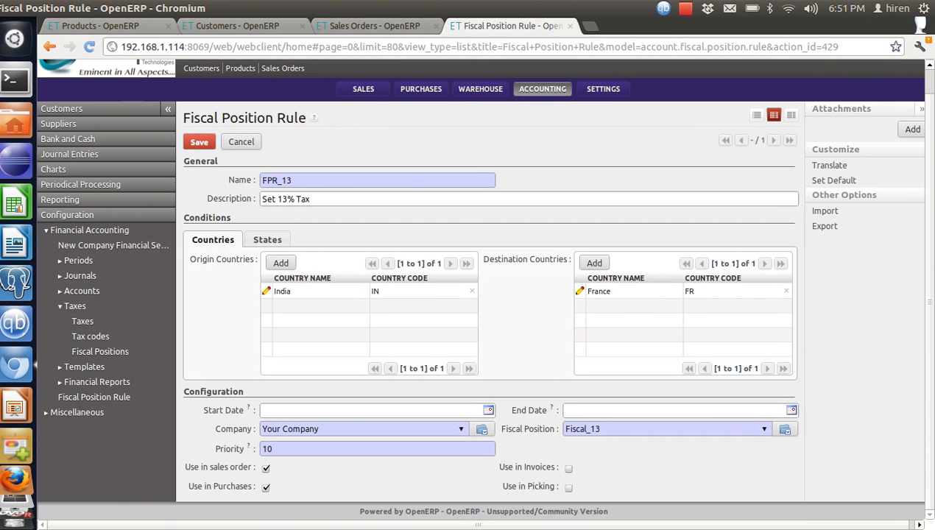
pyautogui.click(569, 468)
pyautogui.click(569, 488)
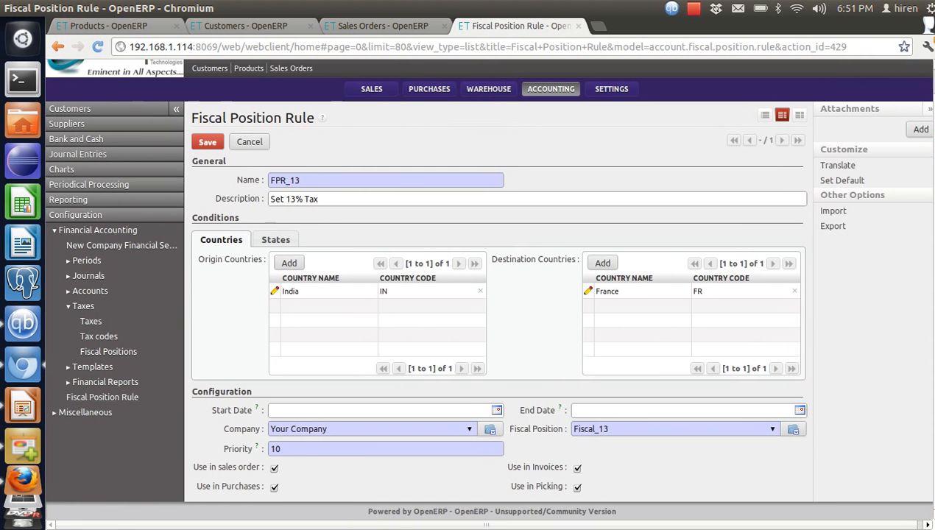
pyautogui.click(208, 142)
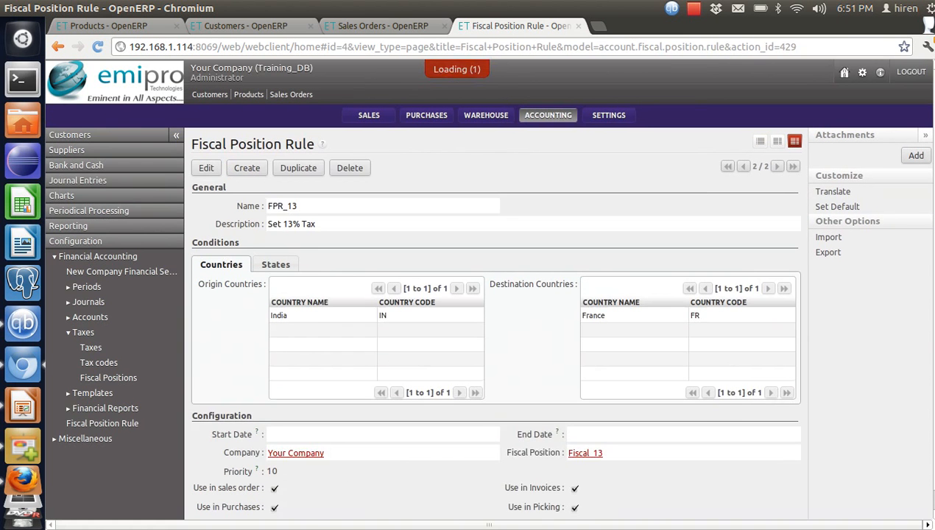
# Step: List all customers to look up their countries, and start a new sales order
pyautogui.click(246, 26)
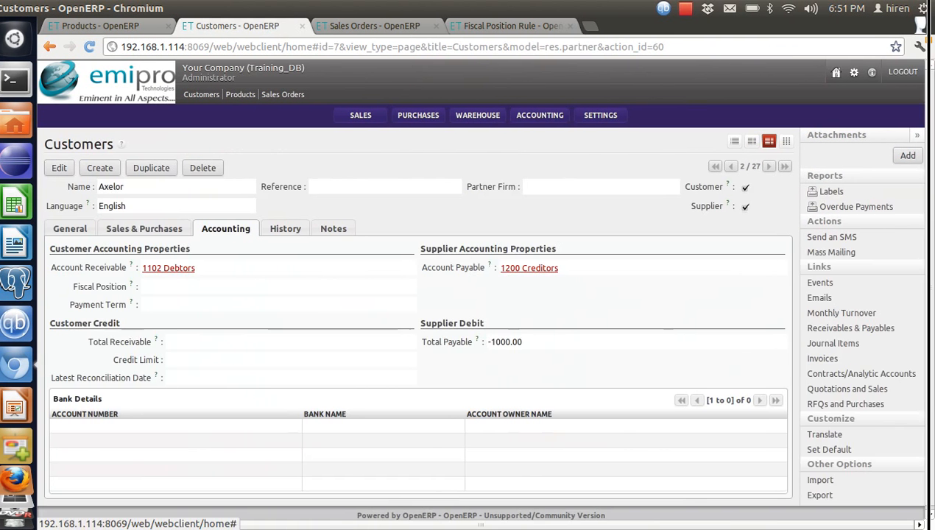
pyautogui.click(742, 141)
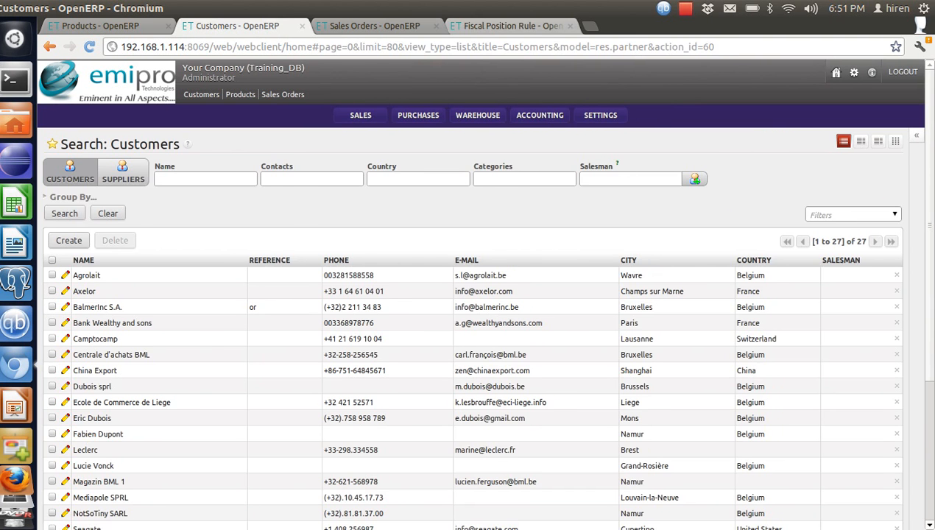
pyautogui.click(374, 25)
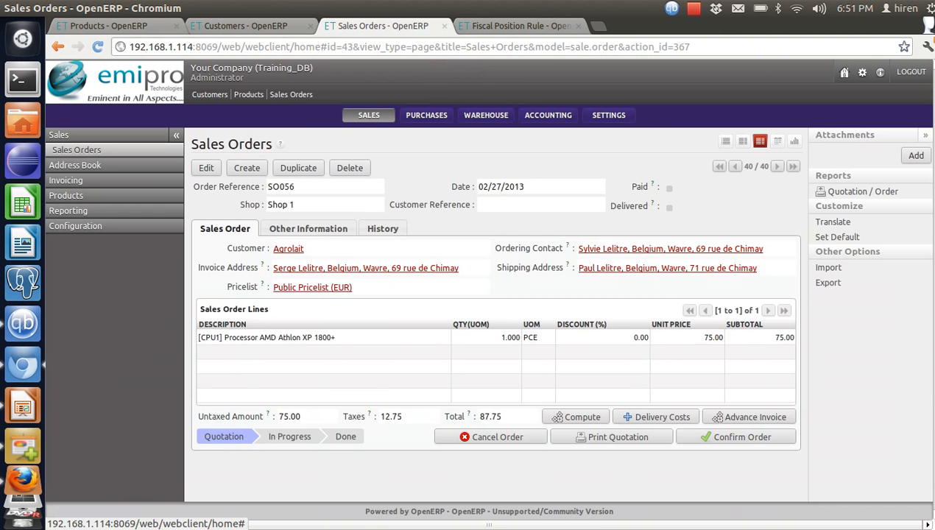
pyautogui.click(77, 150)
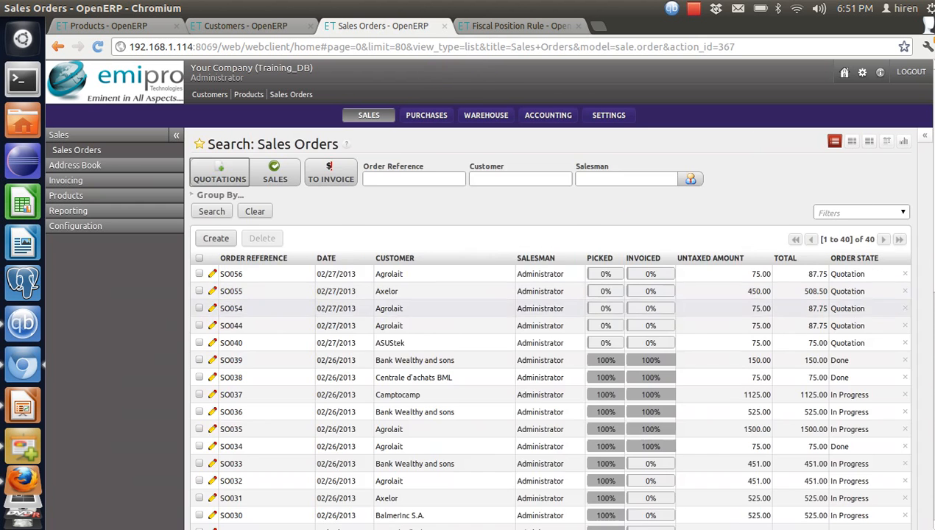
pyautogui.click(216, 238)
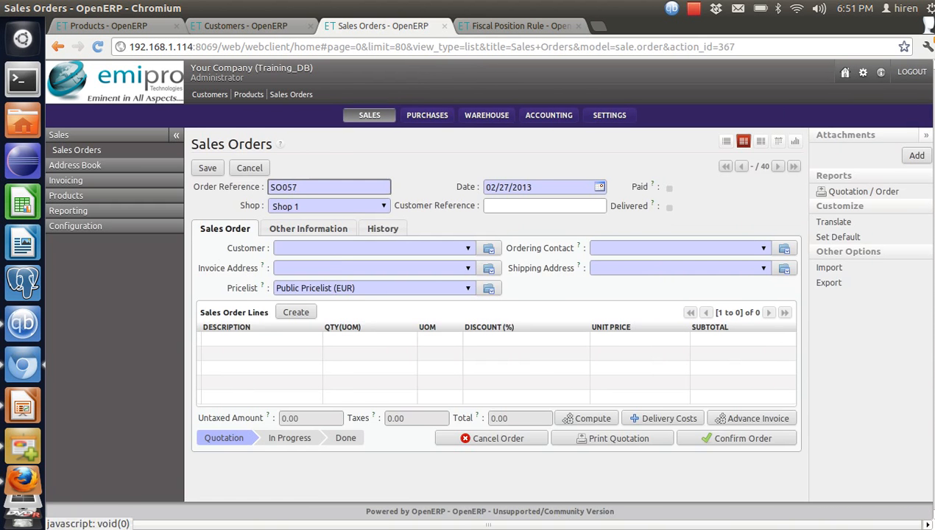
# Step: Choose the French company Bank Wealthy and sons as the order's customer and check the fiscal position assigned to the order
pyautogui.click(246, 26)
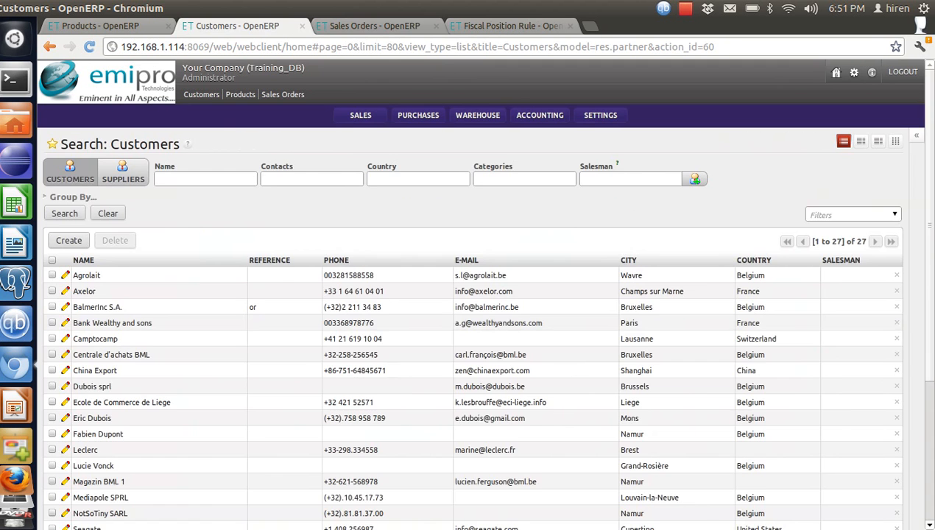
pyautogui.click(375, 26)
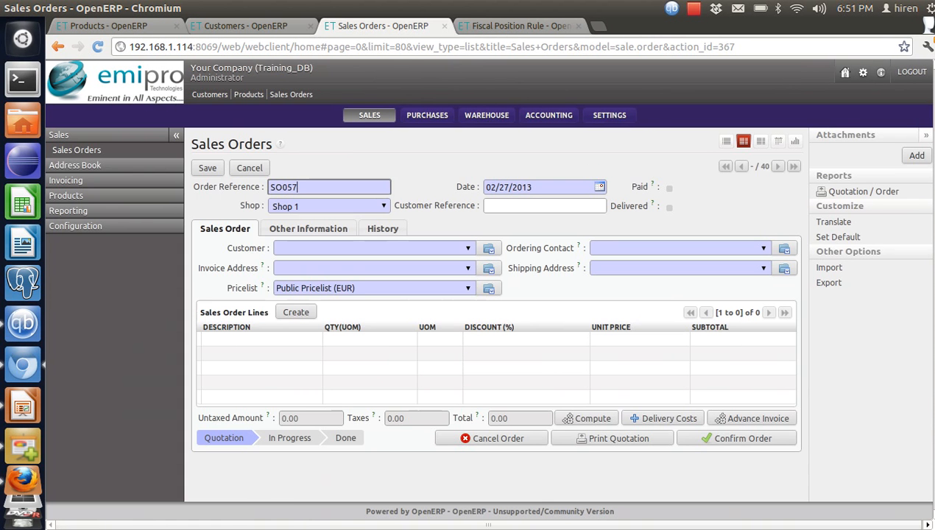
pyautogui.click(354, 248)
pyautogui.write('Ban')
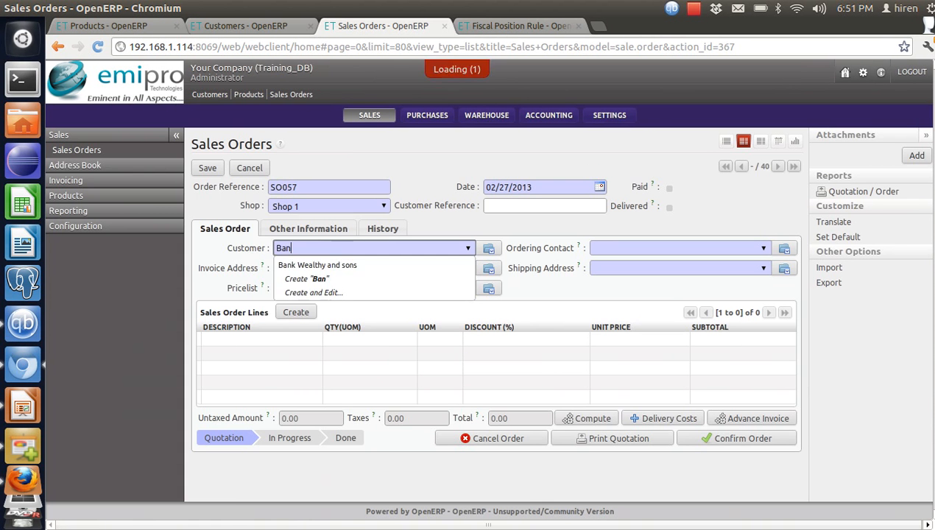
pyautogui.press('Return')
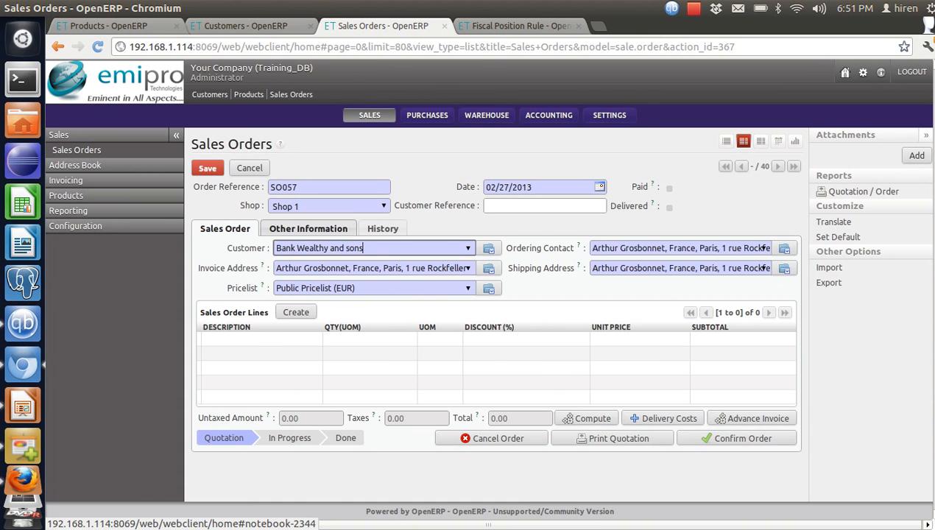
pyautogui.click(307, 228)
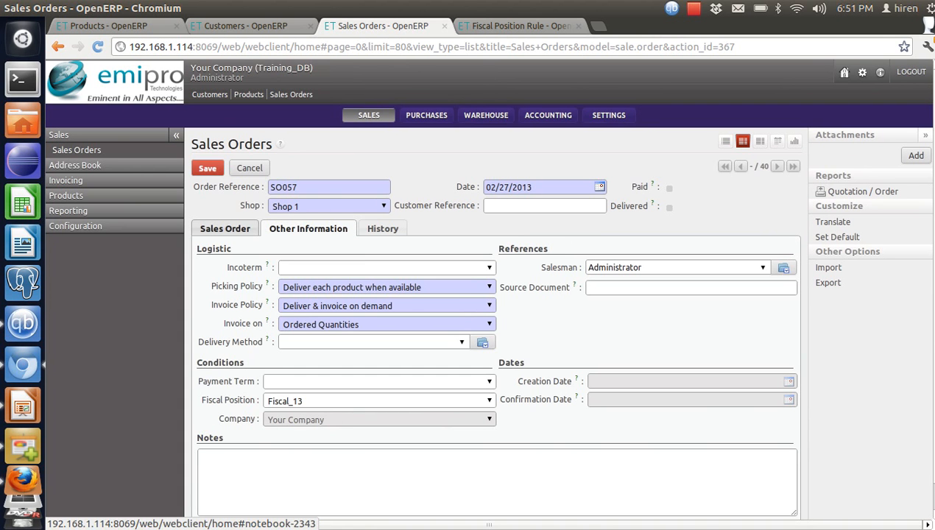
# Step: Add an order line for the product [CPU2] High speed processor config and save the sales order
pyautogui.click(224, 228)
pyautogui.click(295, 252)
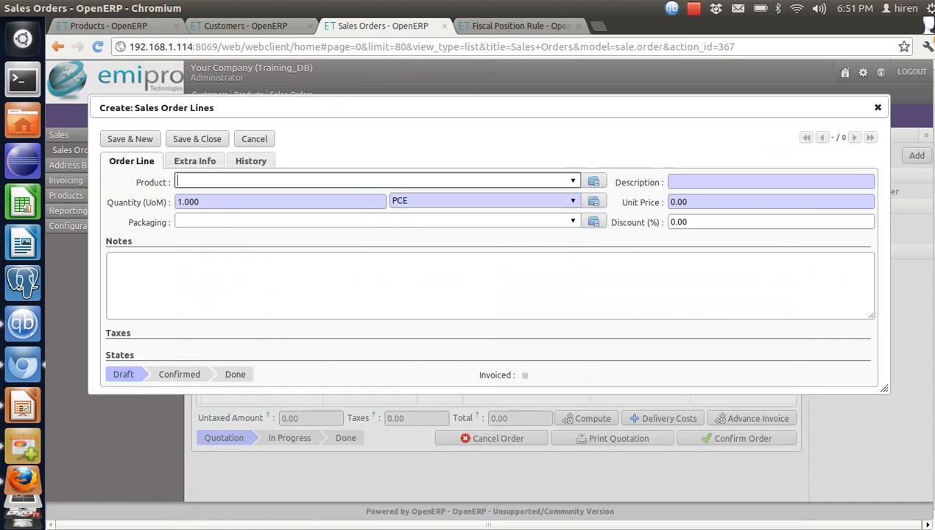
pyautogui.press('Down')
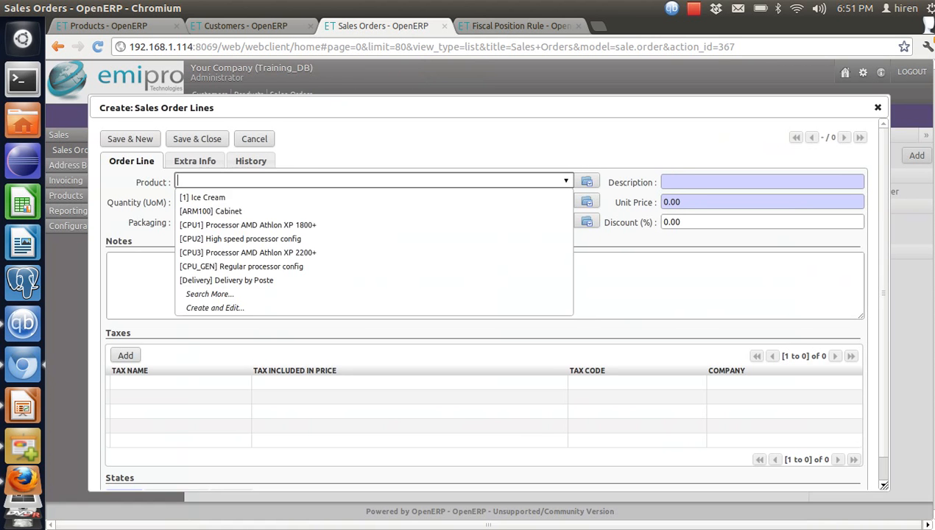
pyautogui.press('Down')
pyautogui.press('Down')
pyautogui.press('Down')
pyautogui.press('Down')
pyautogui.press('Return')
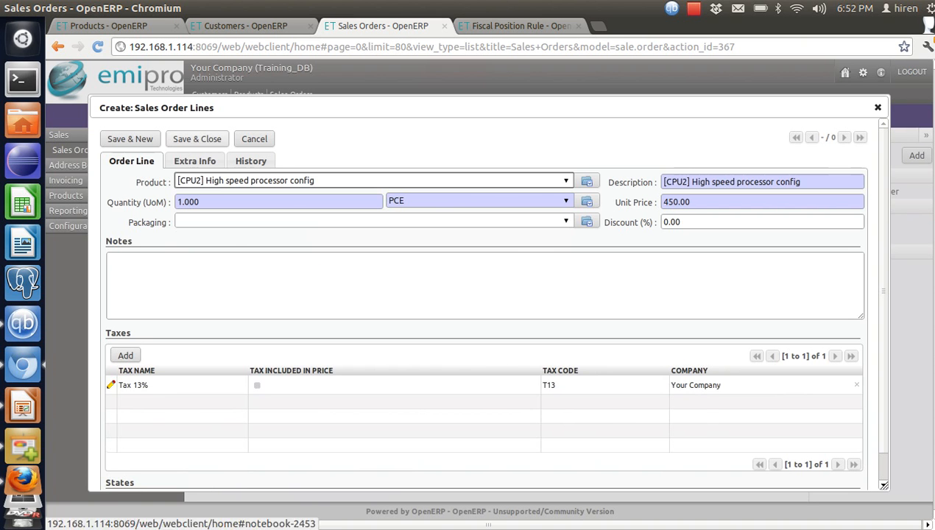
pyautogui.click(197, 138)
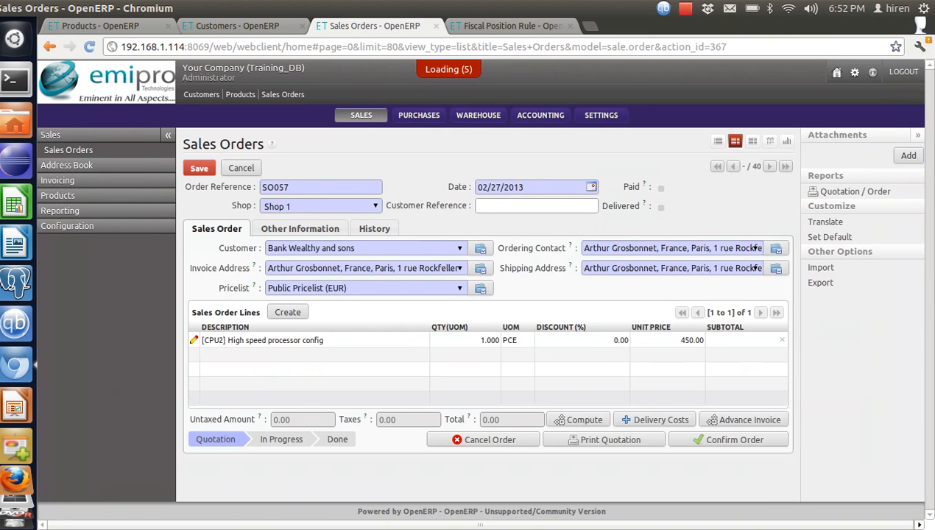
pyautogui.click(208, 169)
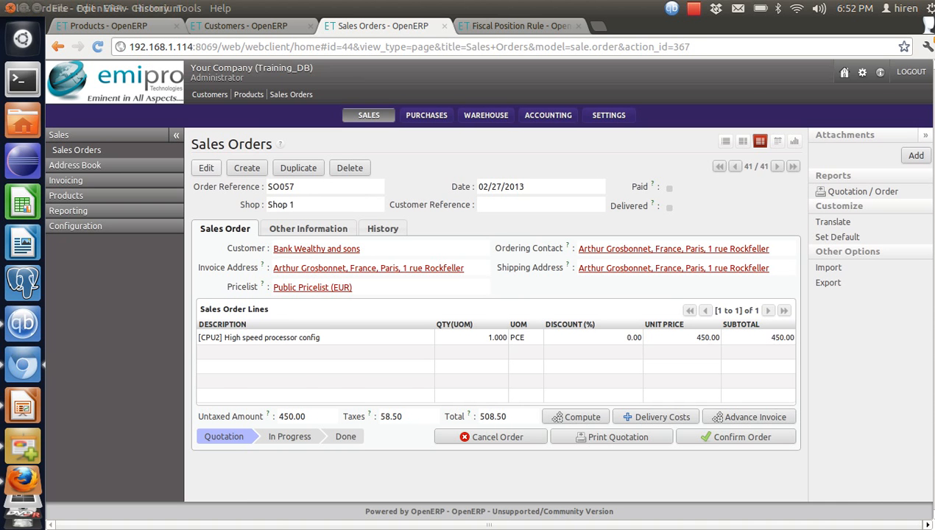
pyautogui.hotkey('alt', 'Tab')
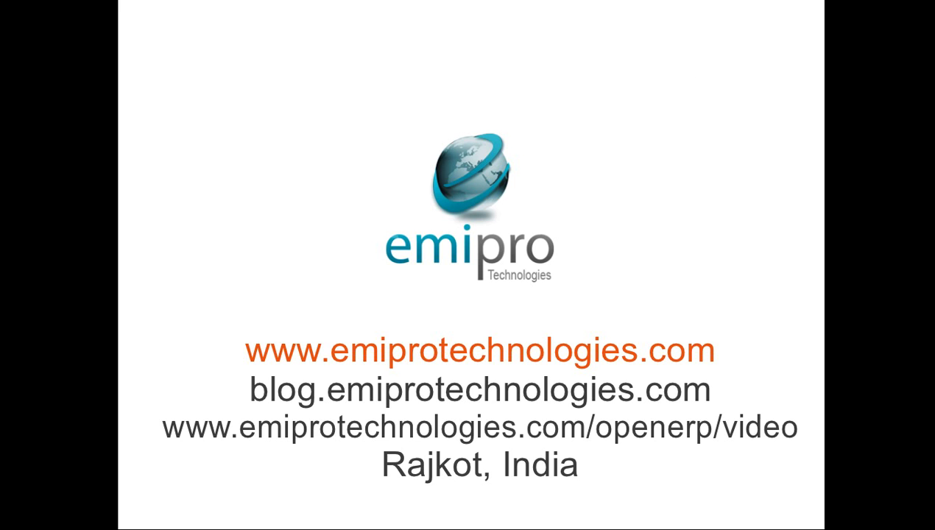